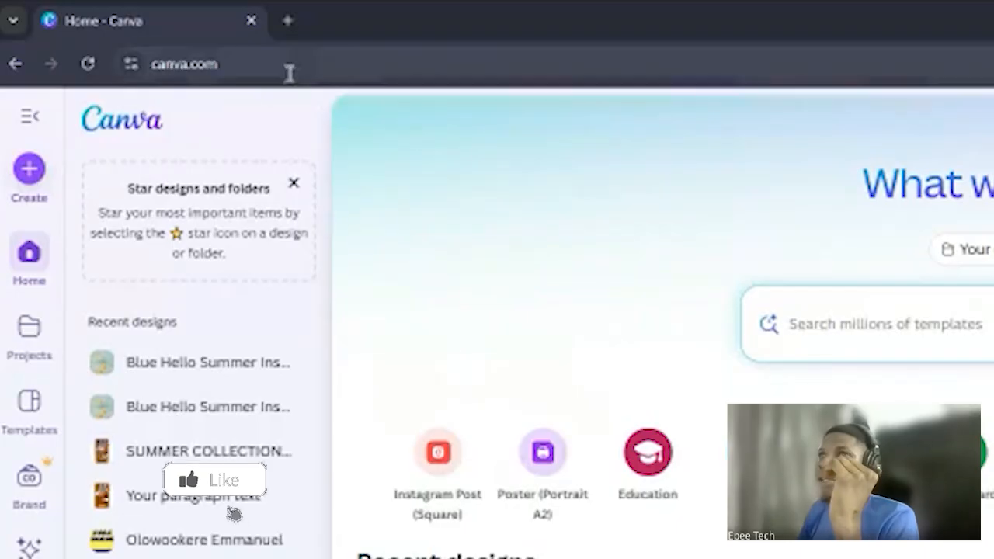
{"action": "left_click", "coordinate": [158, 41]}
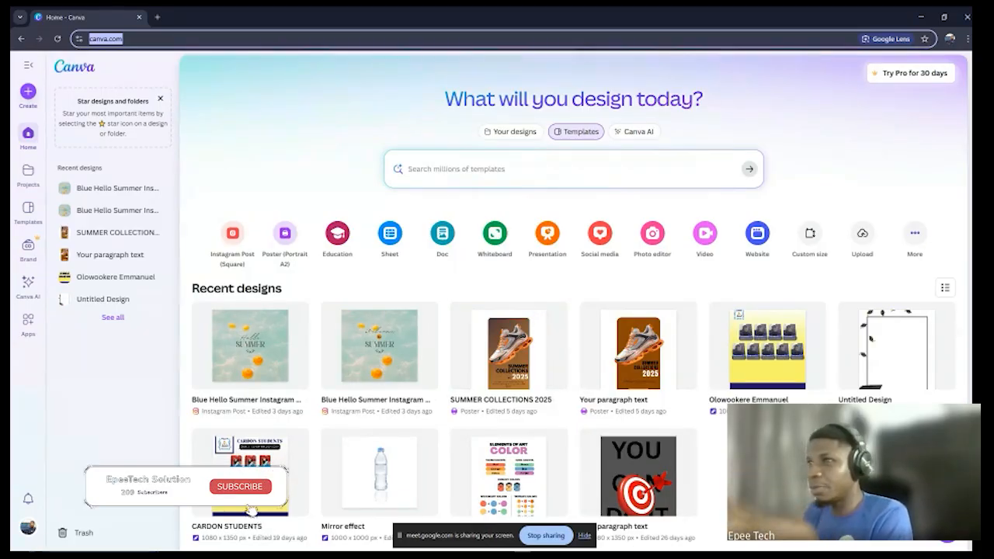
{"action": "left_click", "coordinate": [712, 458]}
{"action": "scroll", "coordinate": [712, 458], "scroll_direction": "down", "scroll_amount": 1}
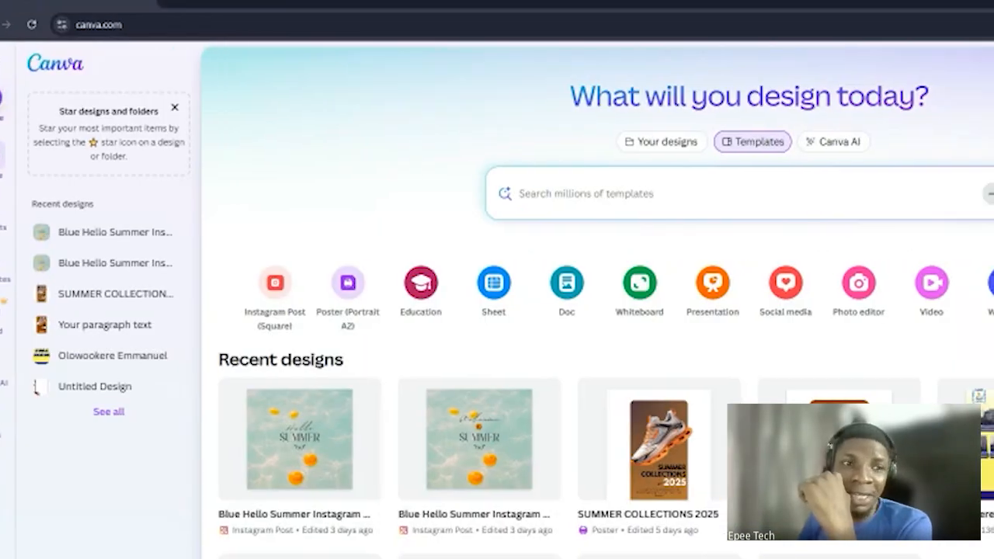
{"action": "left_click", "coordinate": [28, 92]}
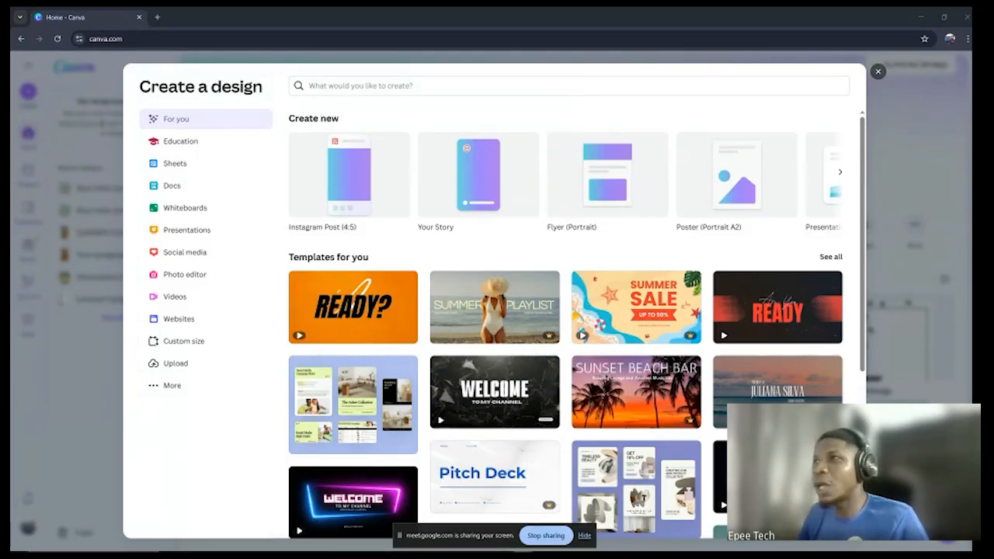
{"action": "key", "text": "Escape"}
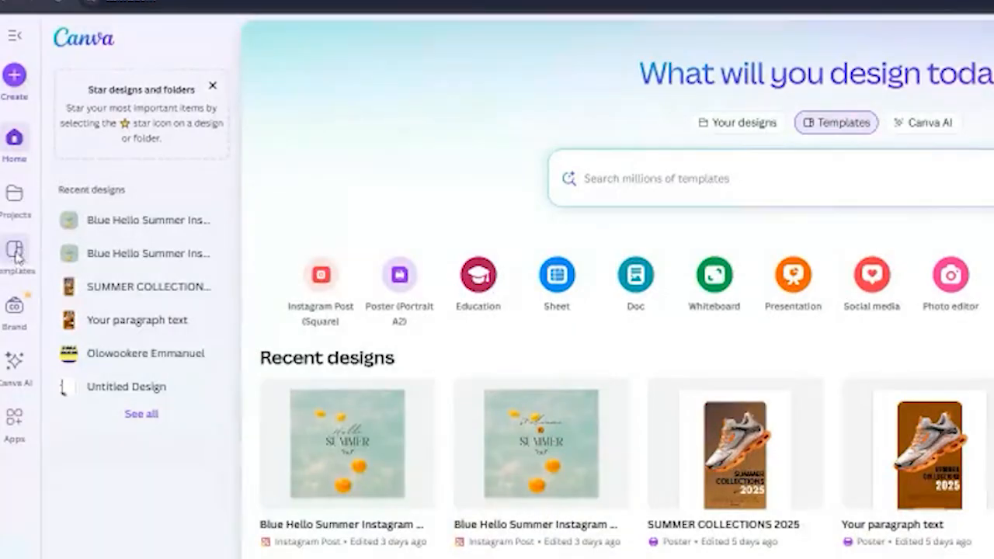
Step: Browse the template library and open the preview of the Blue hello Summer Instagram Post template
{"action": "left_click", "coordinate": [27, 208]}
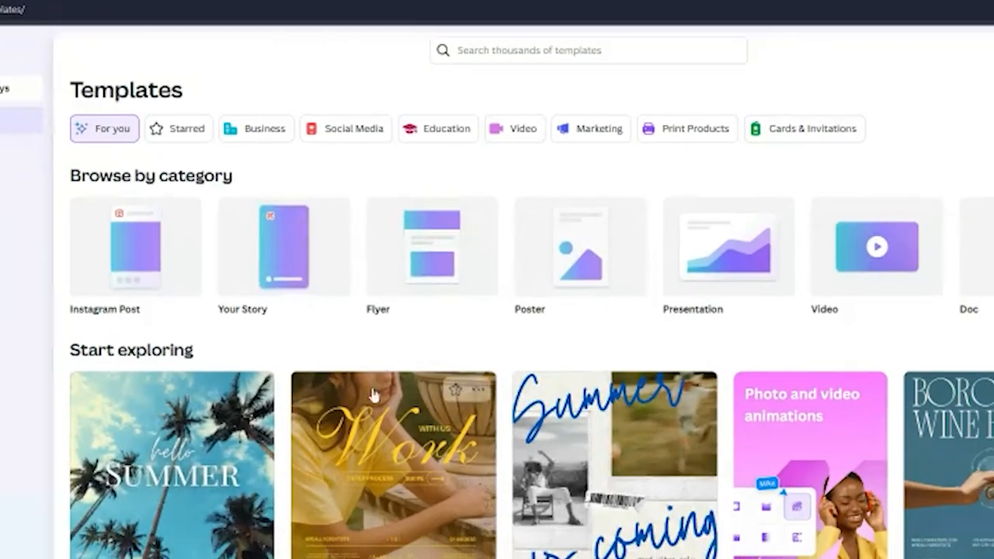
{"action": "scroll", "coordinate": [295, 449], "scroll_direction": "down", "scroll_amount": 2}
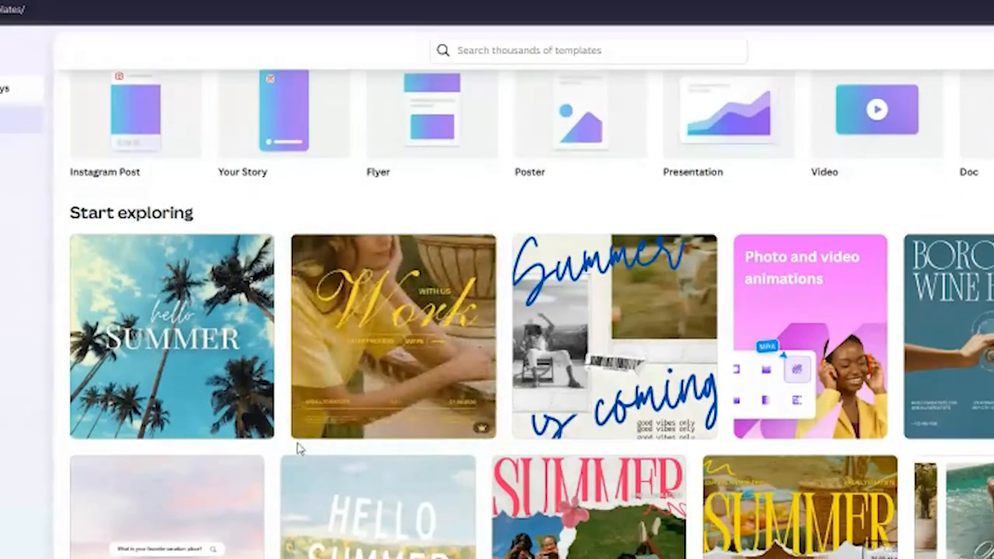
{"action": "scroll", "coordinate": [526, 413], "scroll_direction": "down", "scroll_amount": 1}
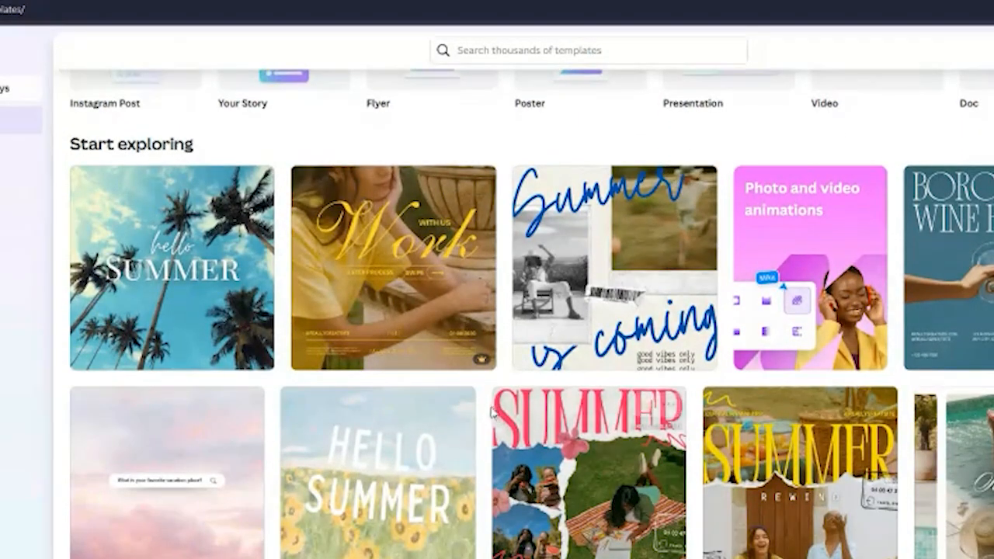
{"action": "scroll", "coordinate": [469, 415], "scroll_direction": "down", "scroll_amount": 1}
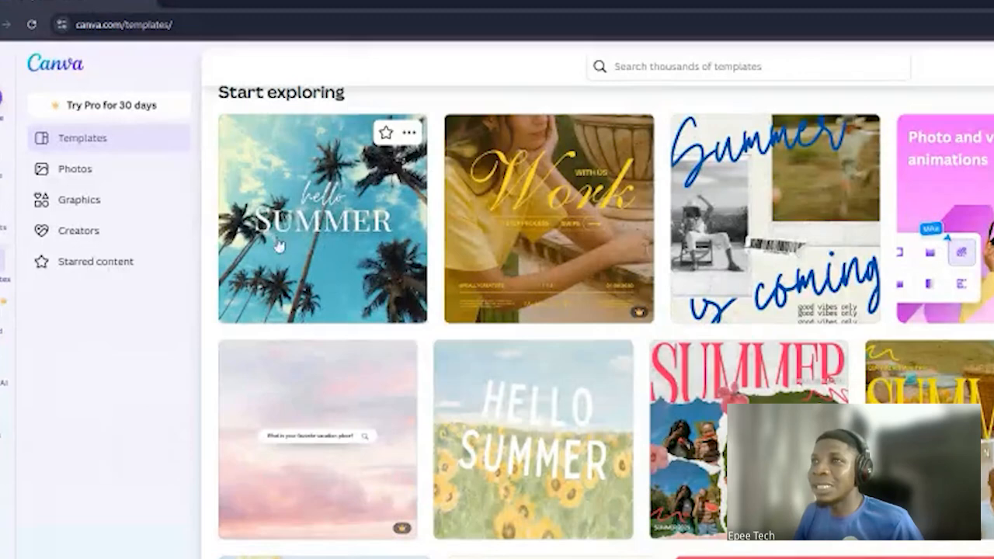
{"action": "left_click", "coordinate": [304, 237]}
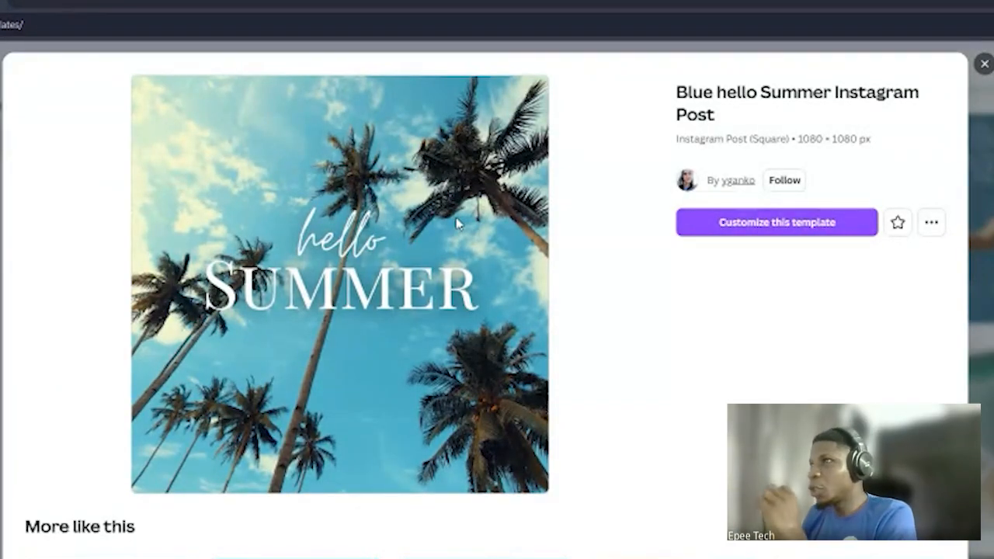
Step: Pick the Blue Summer Party Instagram Post from the similar templates and open it for customizing
{"action": "scroll", "coordinate": [560, 327], "scroll_direction": "down", "scroll_amount": 2}
{"action": "scroll", "coordinate": [477, 256], "scroll_direction": "up", "scroll_amount": 2}
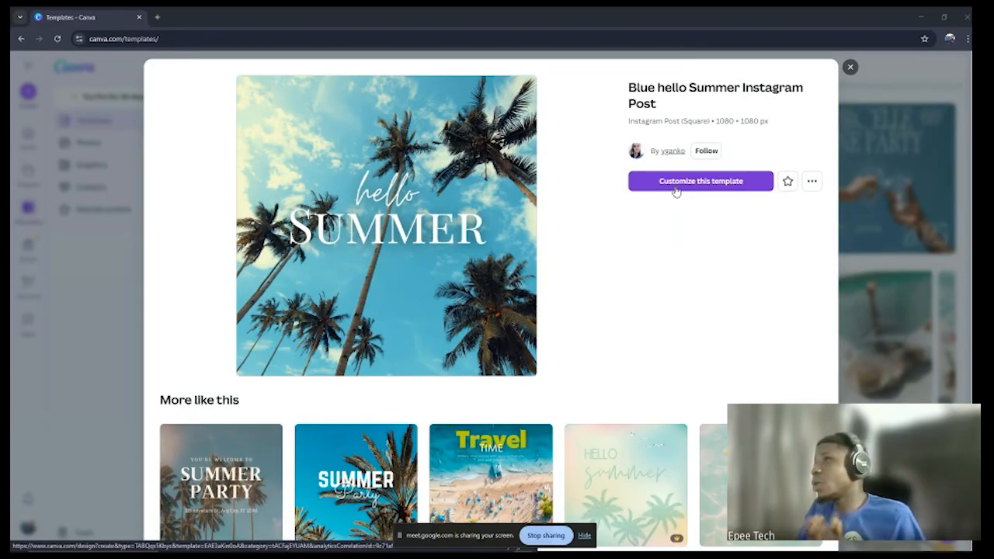
{"action": "scroll", "coordinate": [676, 205], "scroll_direction": "down", "scroll_amount": 1}
{"action": "scroll", "coordinate": [529, 270], "scroll_direction": "down", "scroll_amount": 2}
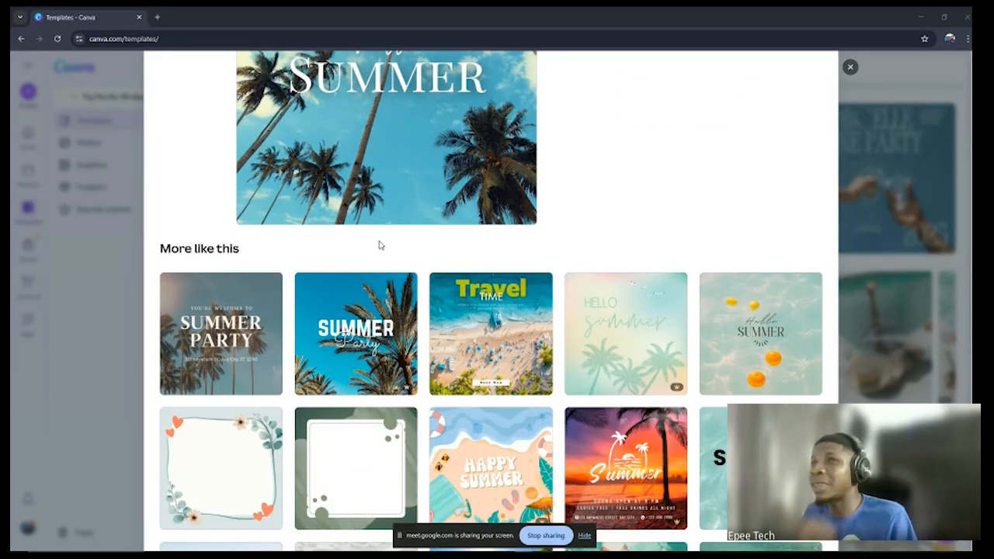
{"action": "scroll", "coordinate": [379, 245], "scroll_direction": "up", "scroll_amount": 2}
{"action": "scroll", "coordinate": [381, 247], "scroll_direction": "down", "scroll_amount": 2}
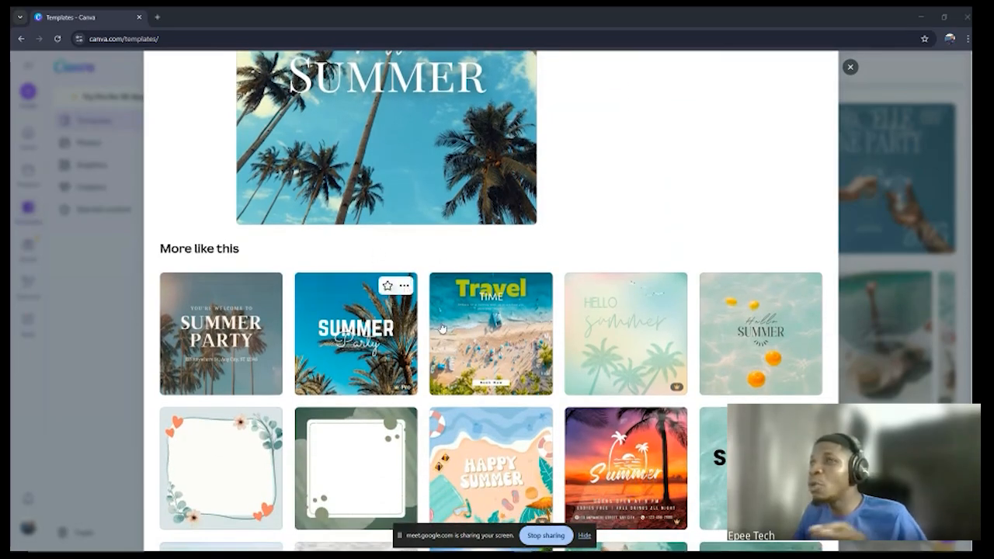
{"action": "scroll", "coordinate": [450, 264], "scroll_direction": "down", "scroll_amount": 2}
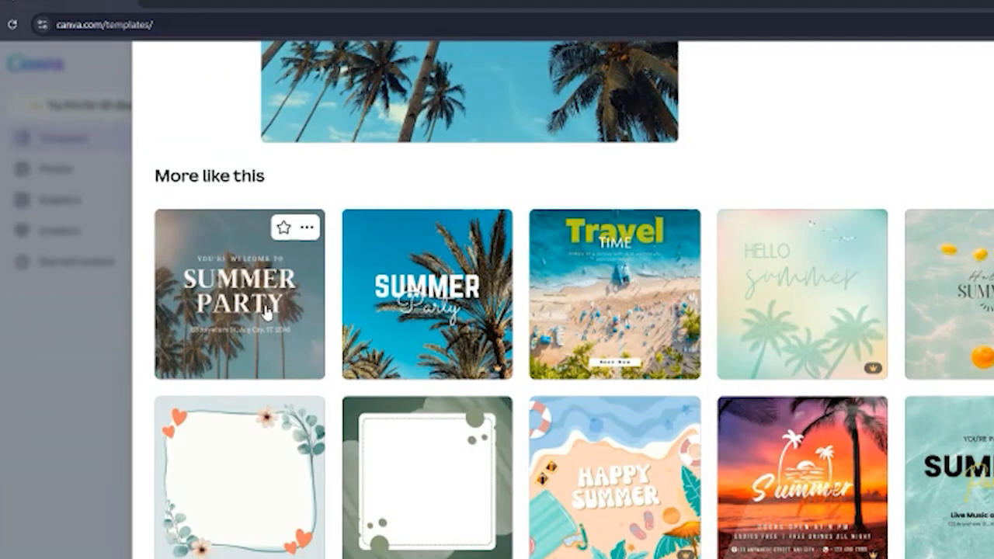
{"action": "left_click", "coordinate": [245, 334]}
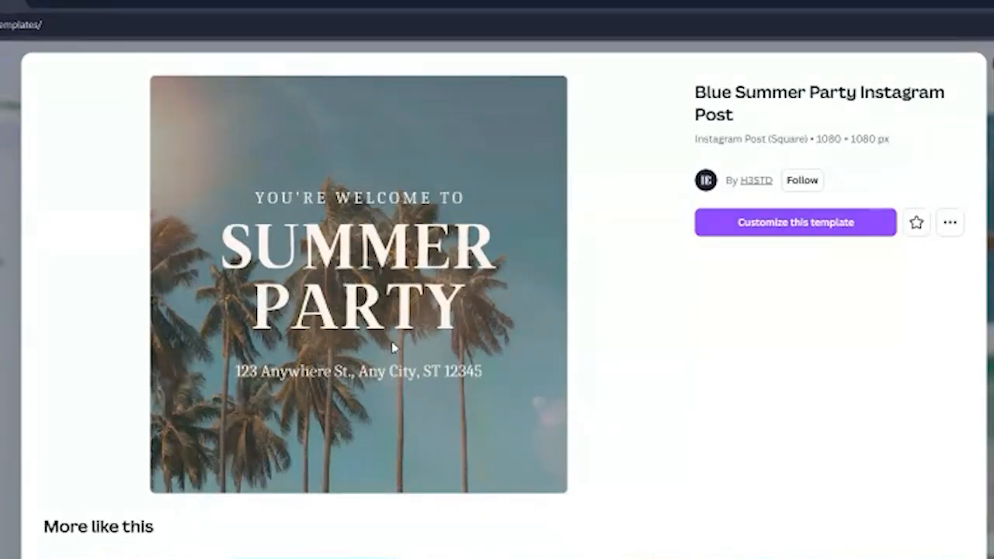
{"action": "left_click", "coordinate": [787, 228]}
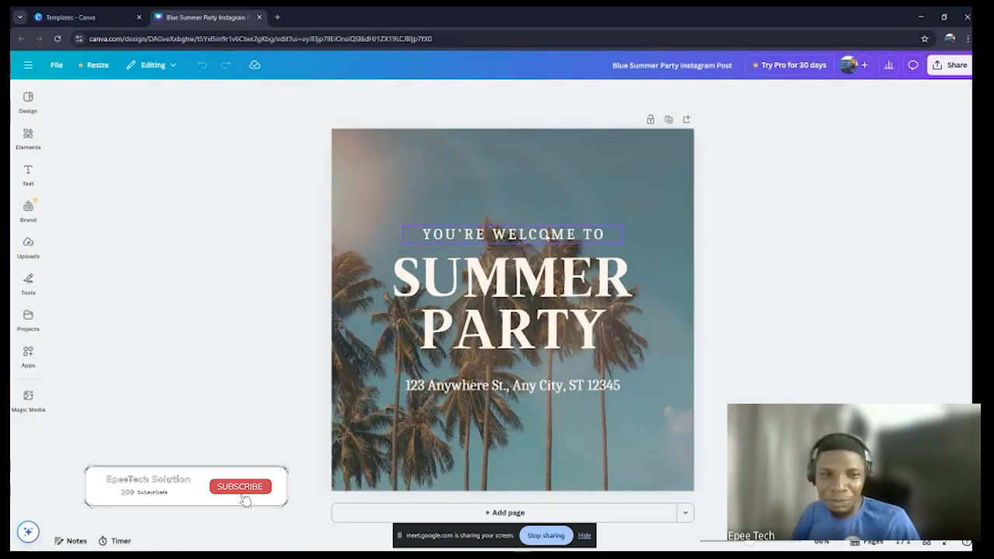
Step: Look through the templates, elements, text, brand and uploaded resources available for the design
{"action": "left_click", "coordinate": [32, 99]}
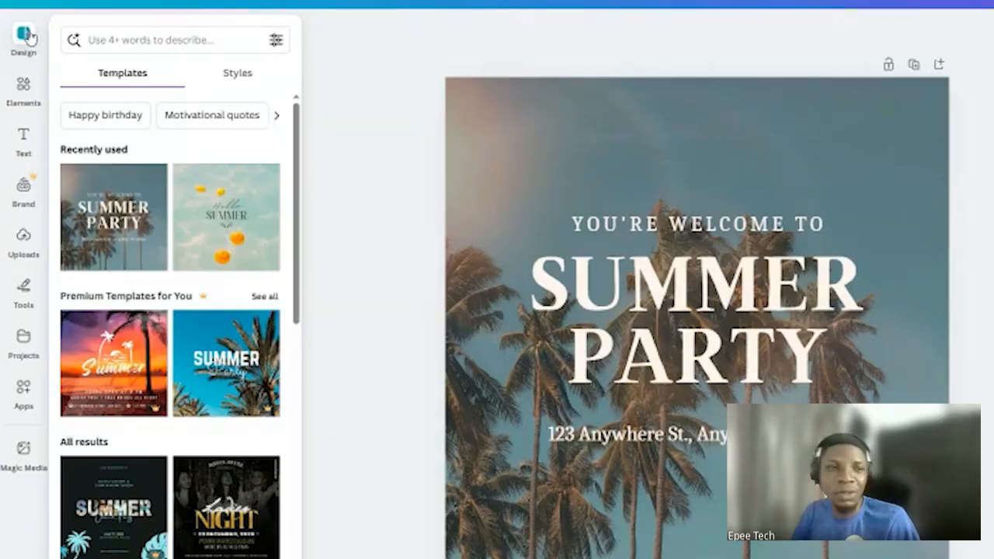
{"action": "left_click", "coordinate": [23, 86]}
{"action": "left_click", "coordinate": [23, 132]}
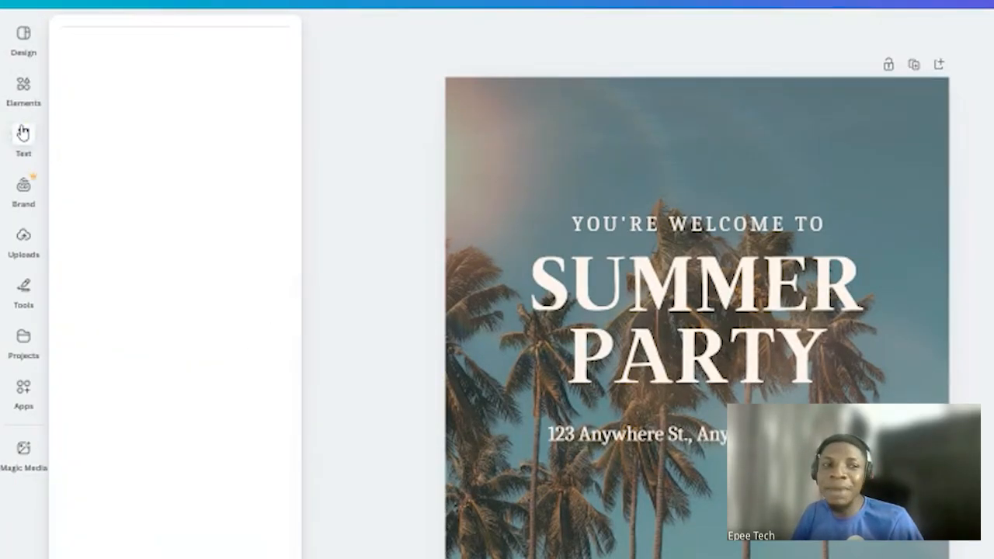
{"action": "left_click", "coordinate": [23, 186]}
{"action": "left_click", "coordinate": [23, 236]}
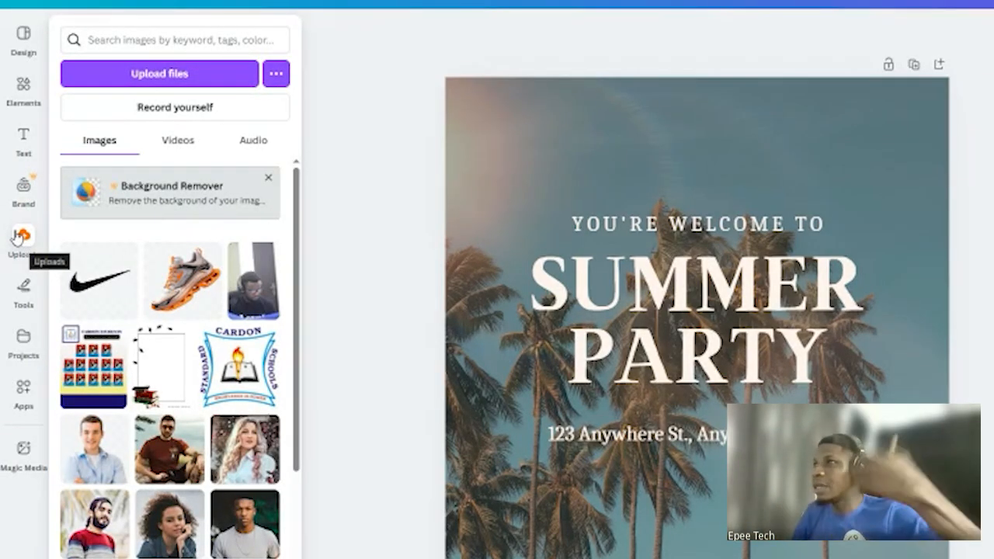
{"action": "left_click", "coordinate": [17, 237]}
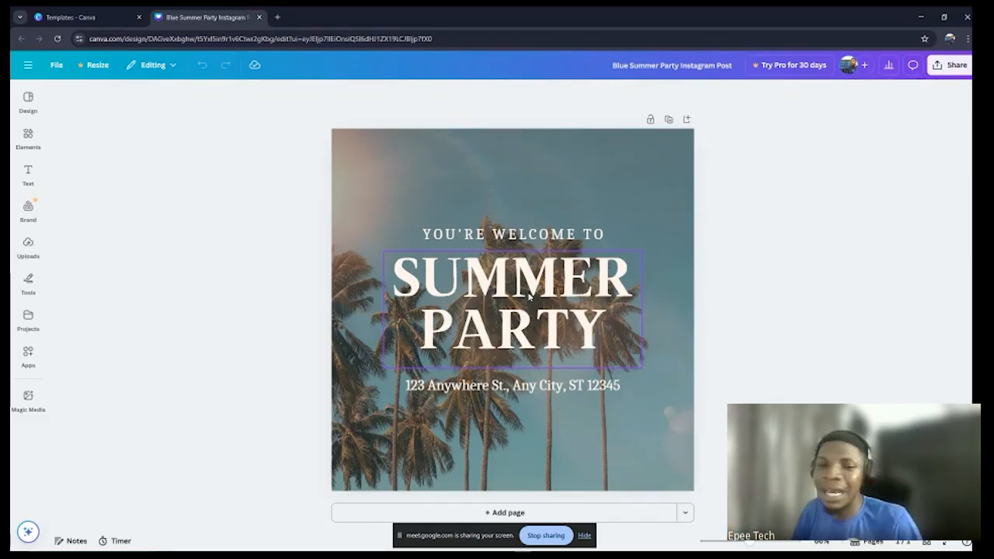
Step: Replace the word PARTY in the SUMMER PARTY heading with COACHING on its second line
{"action": "double_click", "coordinate": [531, 294]}
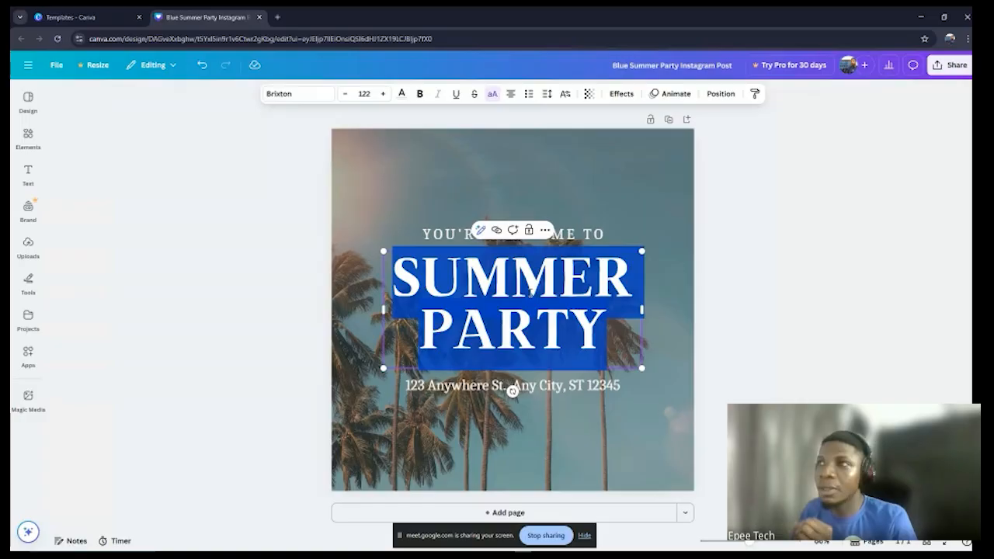
{"action": "left_click", "coordinate": [530, 293]}
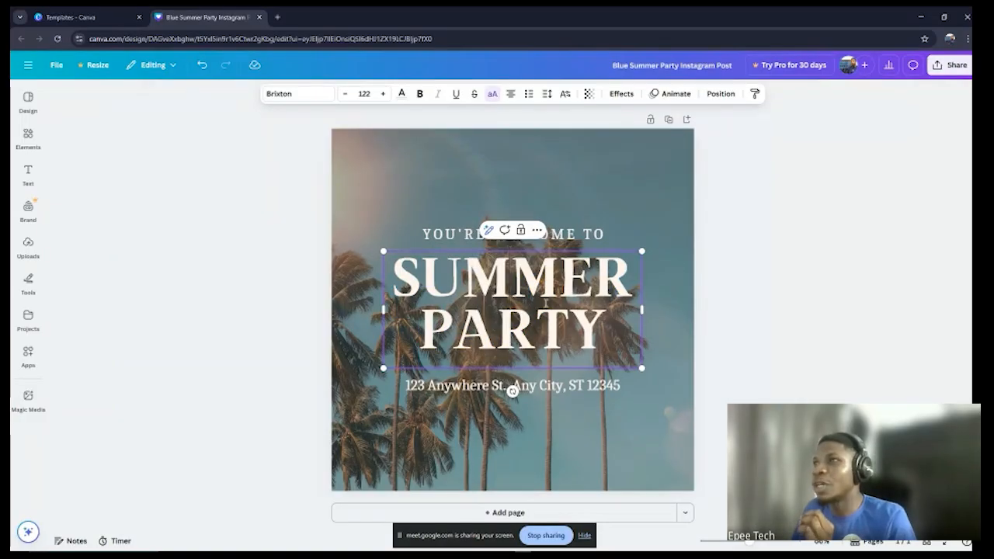
{"action": "left_click", "coordinate": [598, 328]}
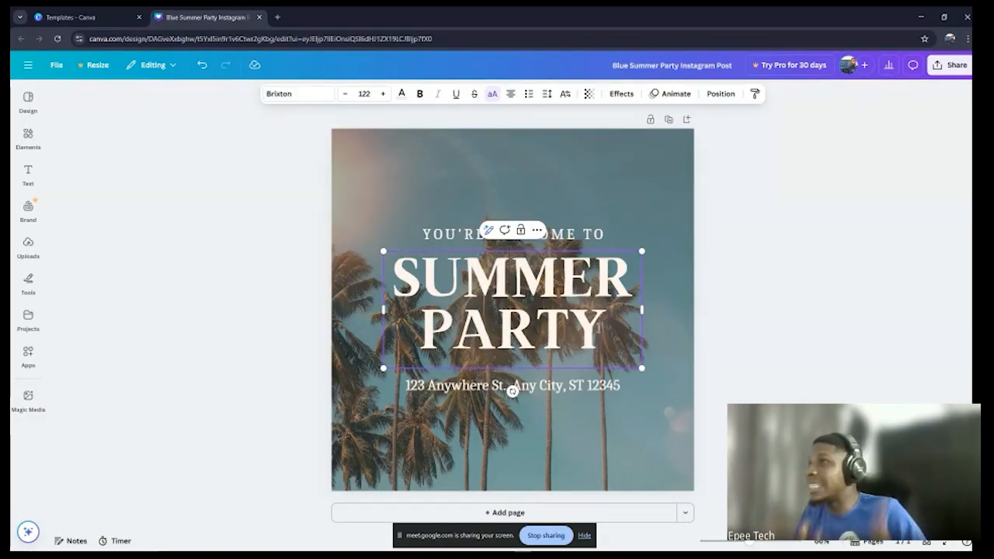
{"action": "key", "text": "BackSpace"}
{"action": "key", "text": "BackSpace"}
{"action": "key", "text": "BackSpace"}
{"action": "key", "text": "BackSpace"}
{"action": "key", "text": "BackSpace"}
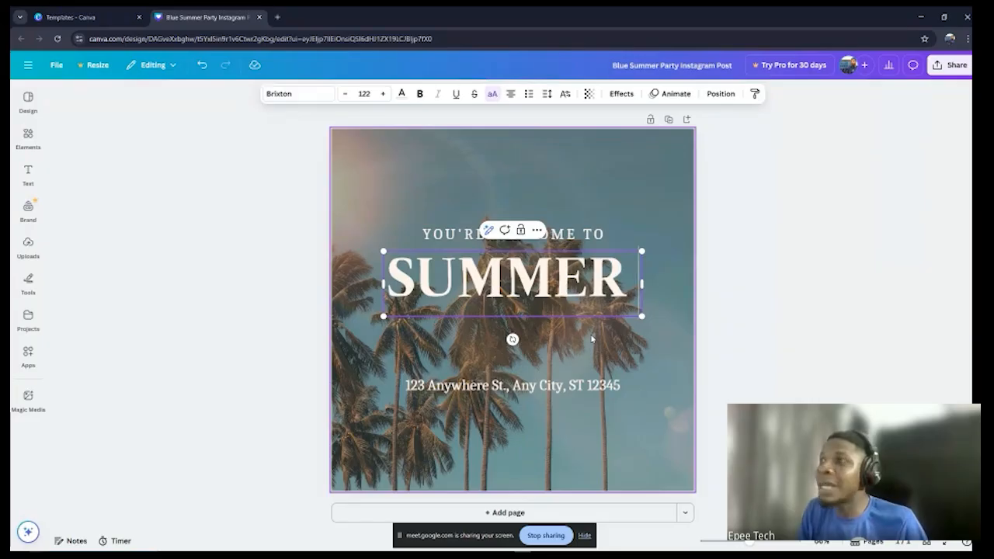
{"action": "key", "text": "Return"}
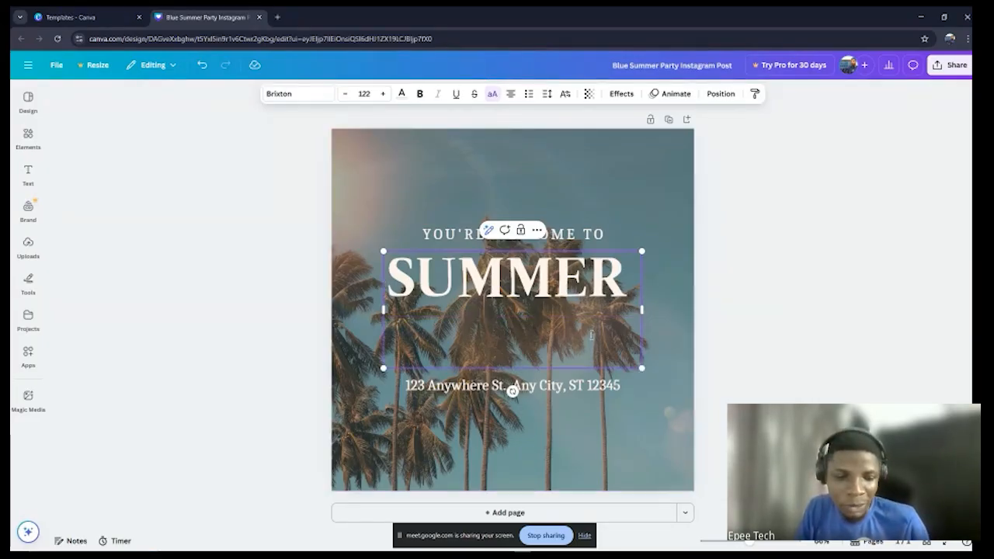
{"action": "type", "text": "COACHING"}
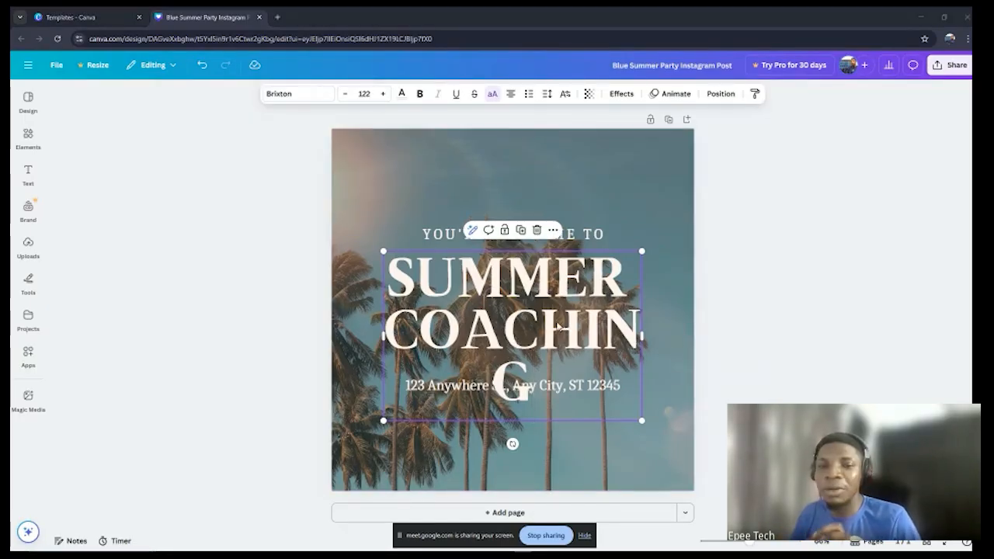
Step: Widen the heading's text box so that COACHING fits on a single line
{"action": "left_click", "coordinate": [553, 328]}
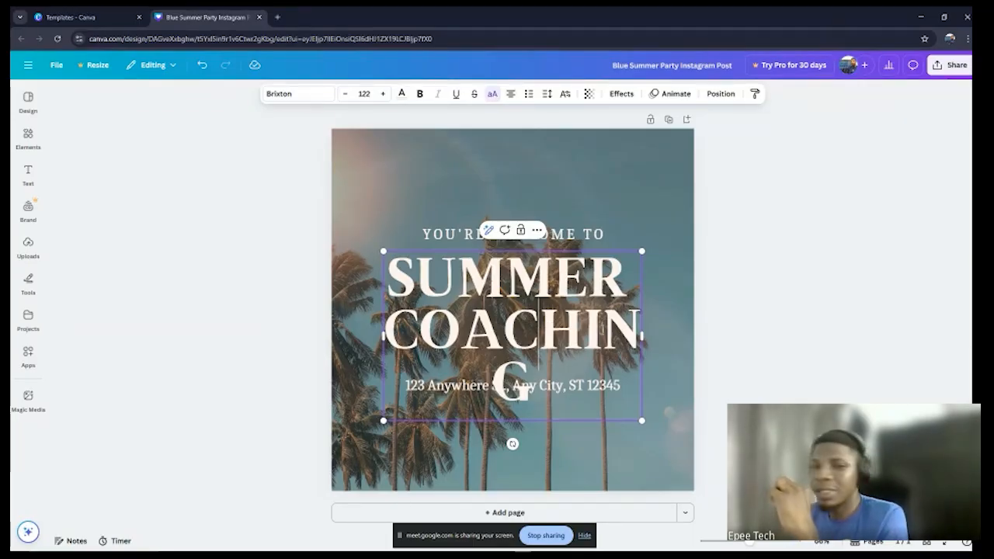
{"action": "mouse_move", "coordinate": [643, 336]}
{"action": "left_mouse_down"}
{"action": "mouse_move", "coordinate": [659, 338]}
{"action": "mouse_move", "coordinate": [640, 335]}
{"action": "left_mouse_up"}
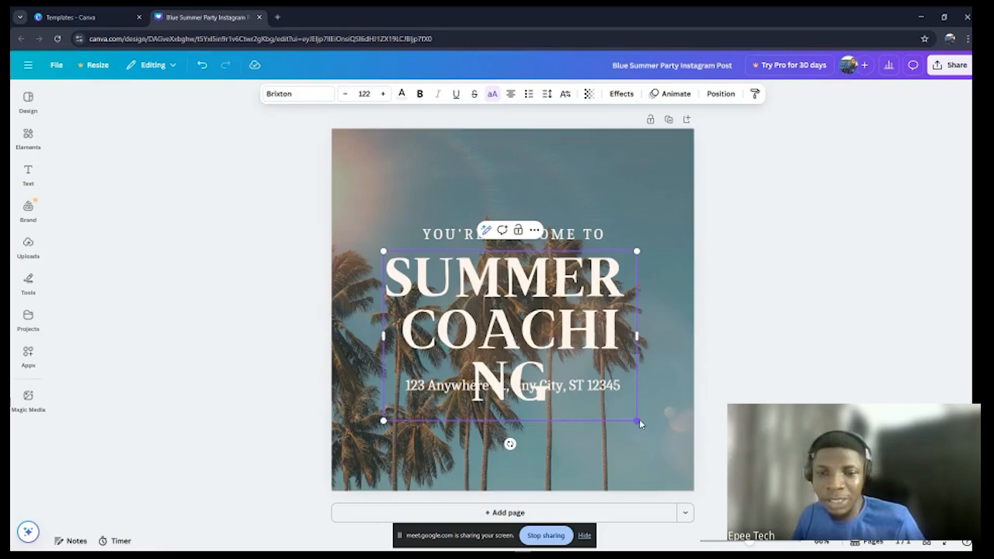
{"action": "left_click_drag", "start_coordinate": [638, 420], "coordinate": [660, 378]}
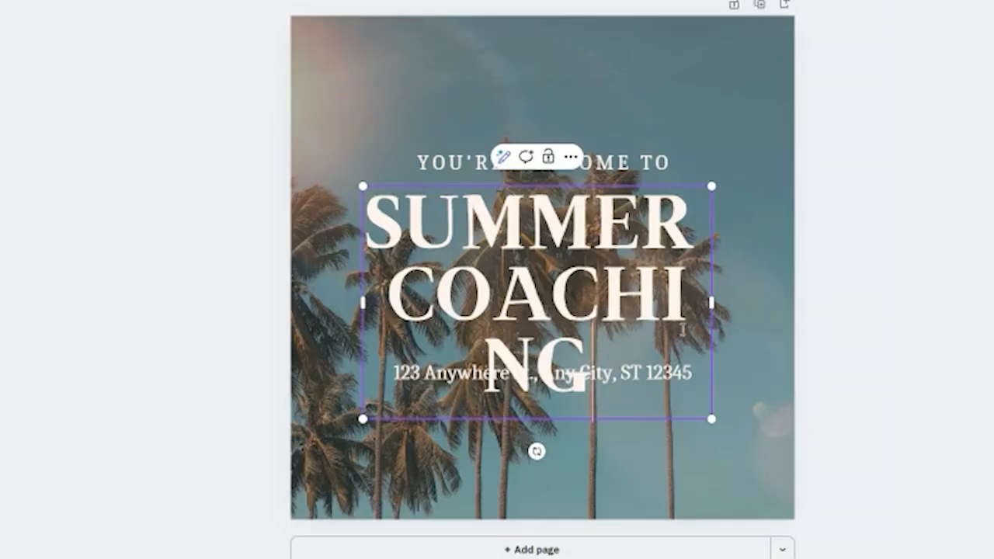
{"action": "left_click_drag", "start_coordinate": [713, 298], "coordinate": [818, 303]}
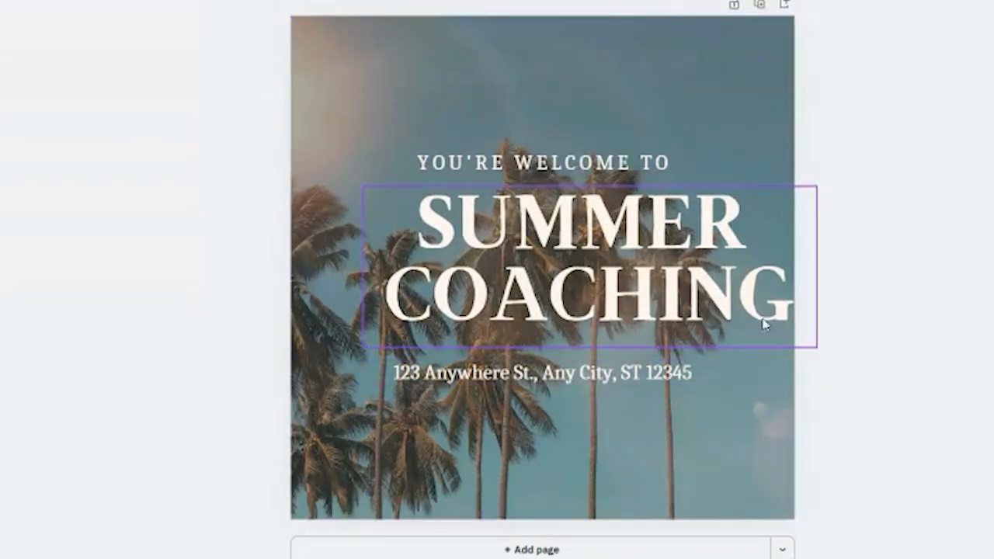
Step: Centre the SUMMER COACHING heading horizontally on the page, evenly spaced between the welcome line and the address line
{"action": "left_click_drag", "start_coordinate": [776, 345], "coordinate": [738, 346]}
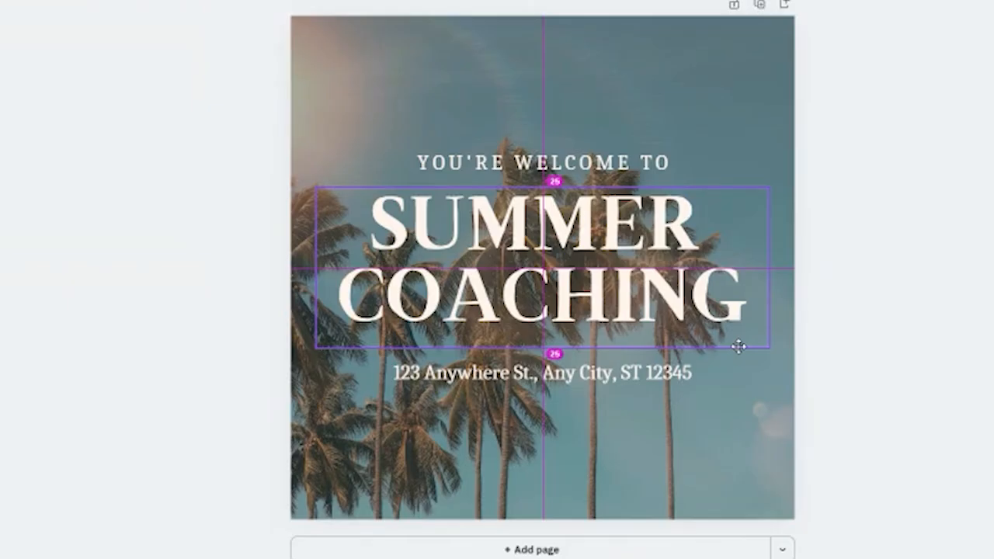
{"action": "left_click_drag", "start_coordinate": [738, 347], "coordinate": [739, 346]}
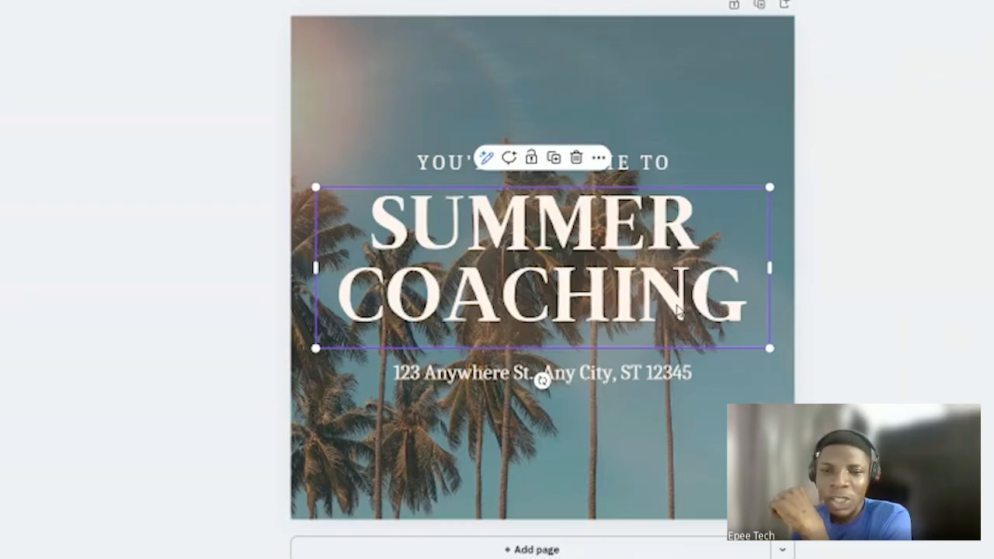
{"action": "left_click_drag", "start_coordinate": [678, 310], "coordinate": [673, 303]}
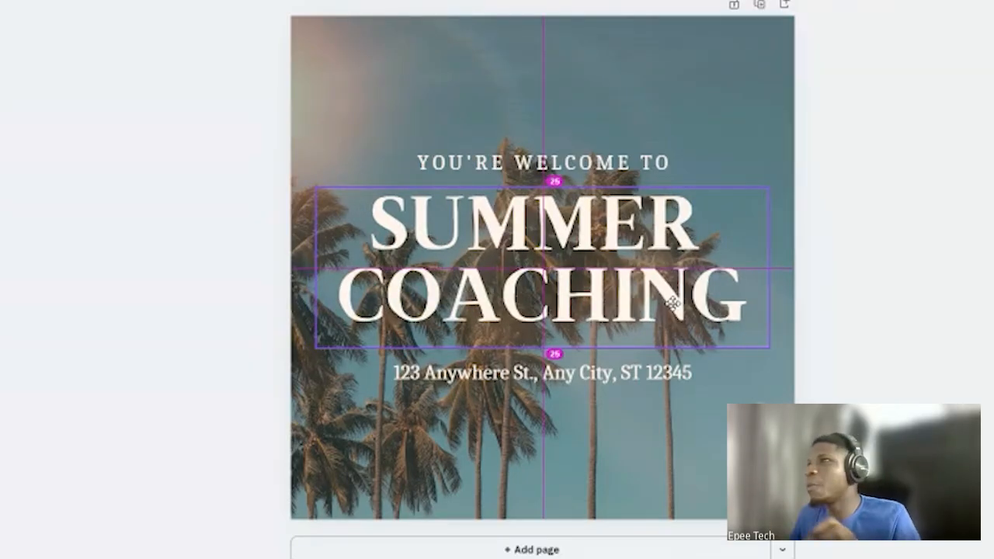
{"action": "left_click_drag", "start_coordinate": [673, 303], "coordinate": [673, 302]}
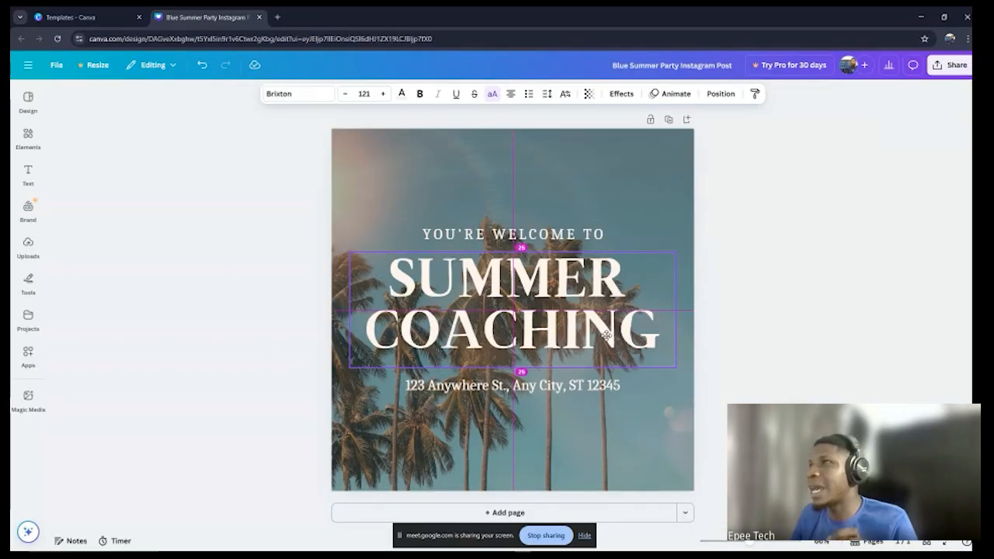
{"action": "left_click_drag", "start_coordinate": [606, 335], "coordinate": [606, 335]}
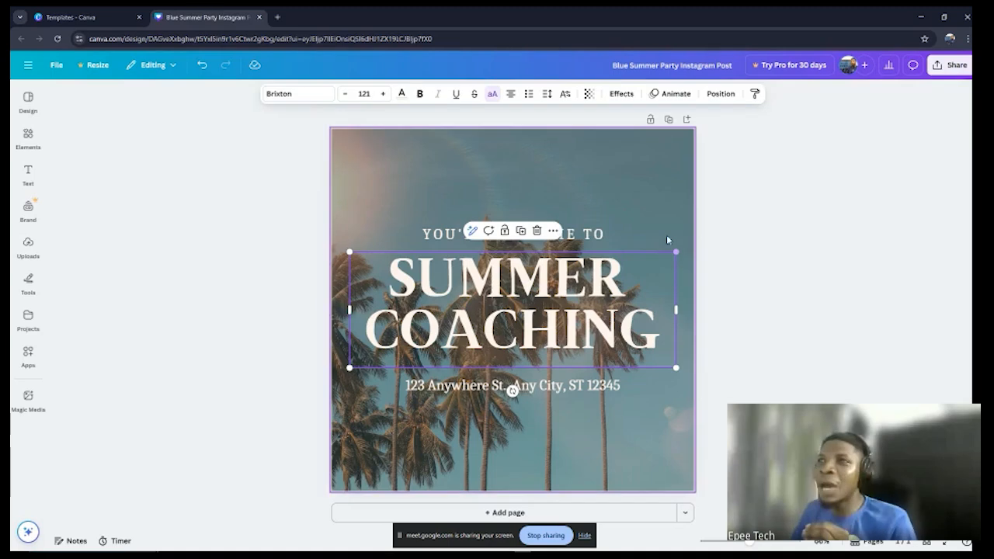
{"action": "left_click", "coordinate": [646, 217]}
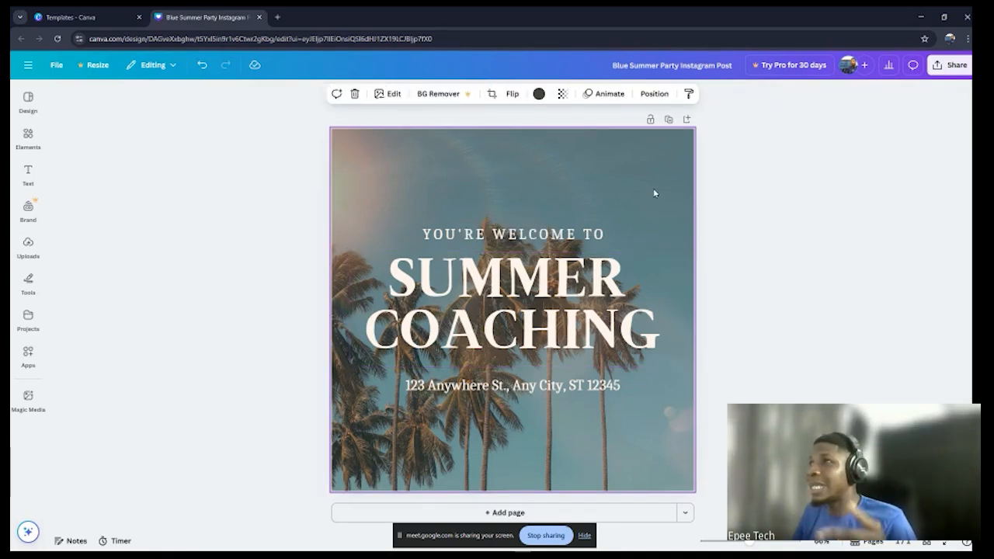
{"action": "left_click", "coordinate": [588, 234]}
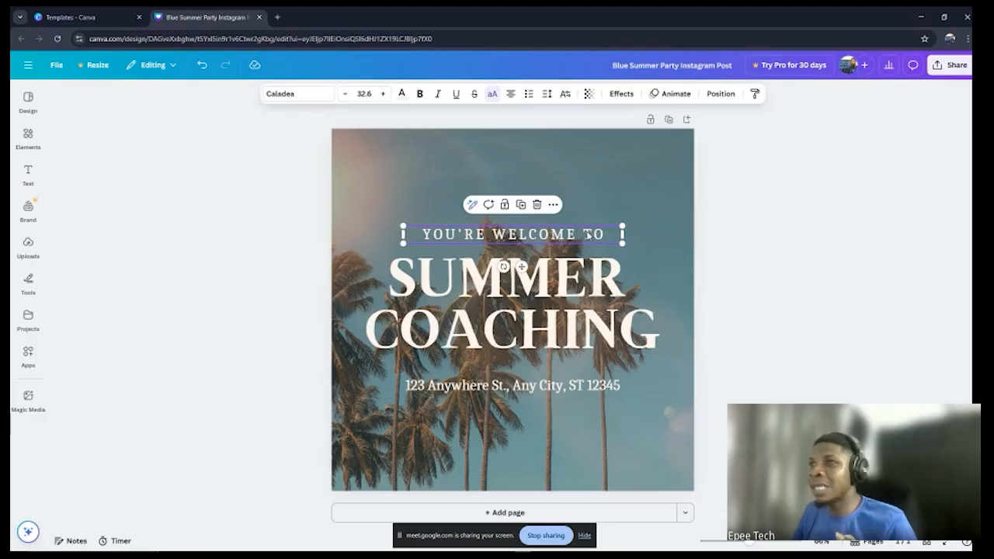
{"action": "left_click", "coordinate": [582, 294]}
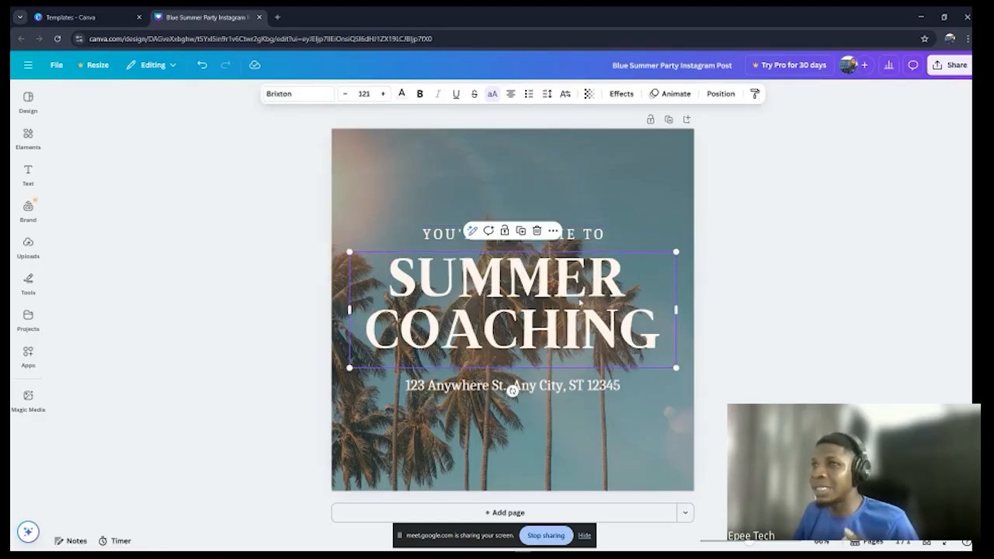
{"action": "left_click", "coordinate": [509, 386]}
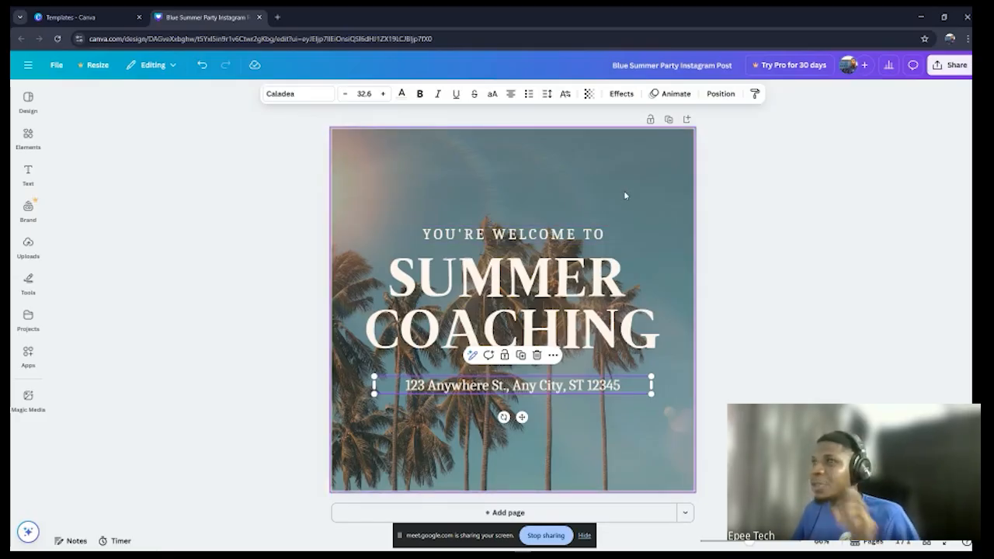
{"action": "left_click", "coordinate": [521, 236]}
{"action": "left_click", "coordinate": [562, 281]}
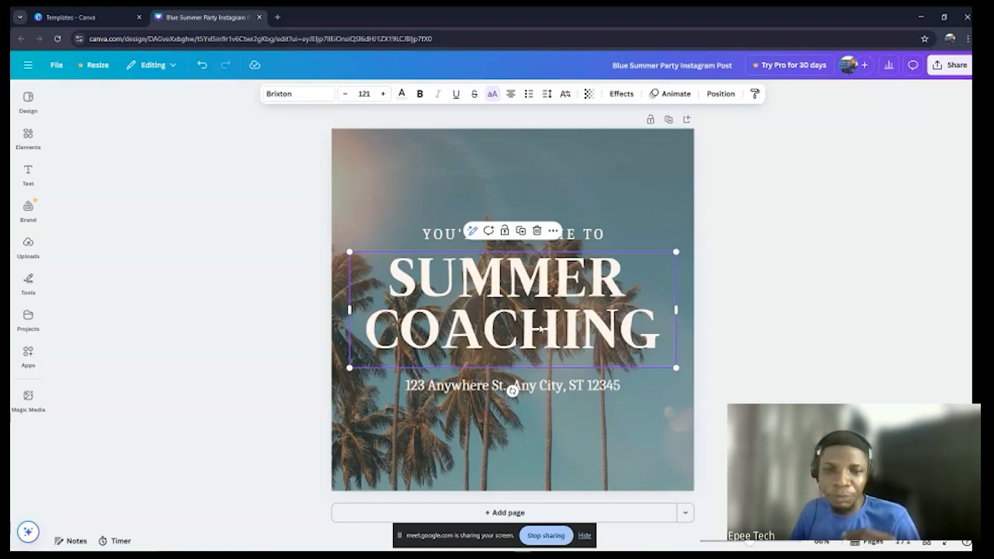
Step: Nudge the SUMMER COACHING heading sideways and snap it back onto the page's centre line, evenly spaced between the two smaller text lines
{"action": "left_click_drag", "start_coordinate": [550, 331], "coordinate": [547, 334]}
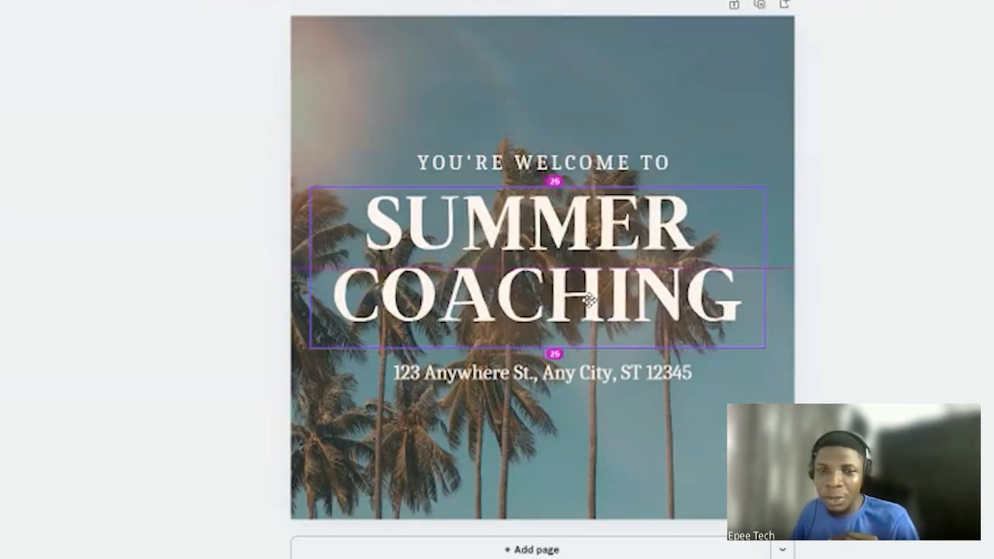
{"action": "left_click_drag", "start_coordinate": [589, 300], "coordinate": [594, 300]}
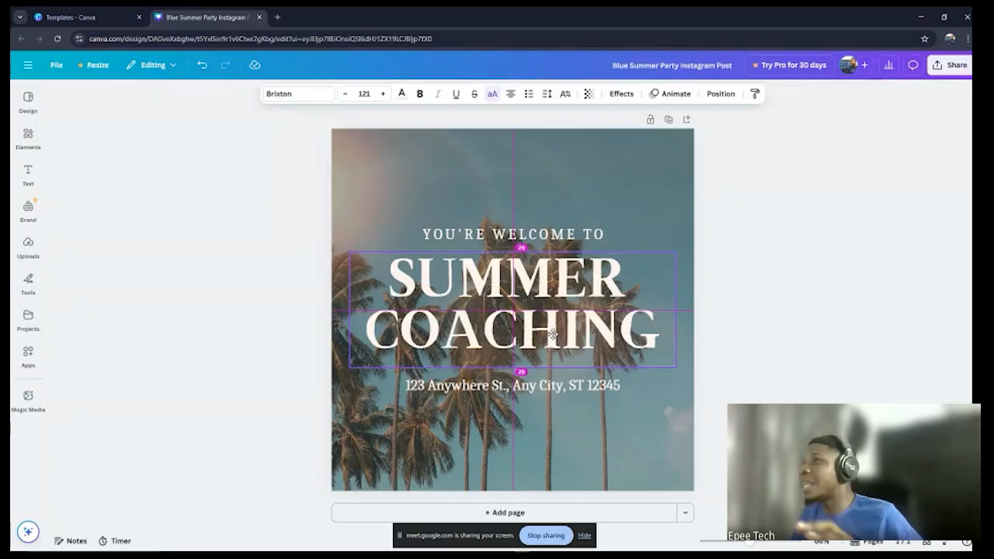
{"action": "left_click_drag", "start_coordinate": [552, 334], "coordinate": [554, 334]}
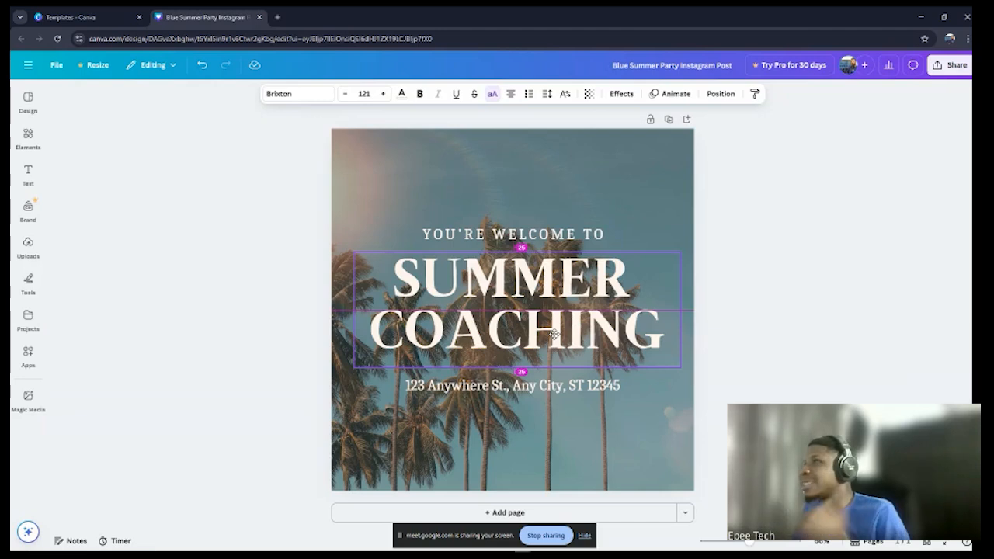
{"action": "left_click_drag", "start_coordinate": [553, 334], "coordinate": [551, 330]}
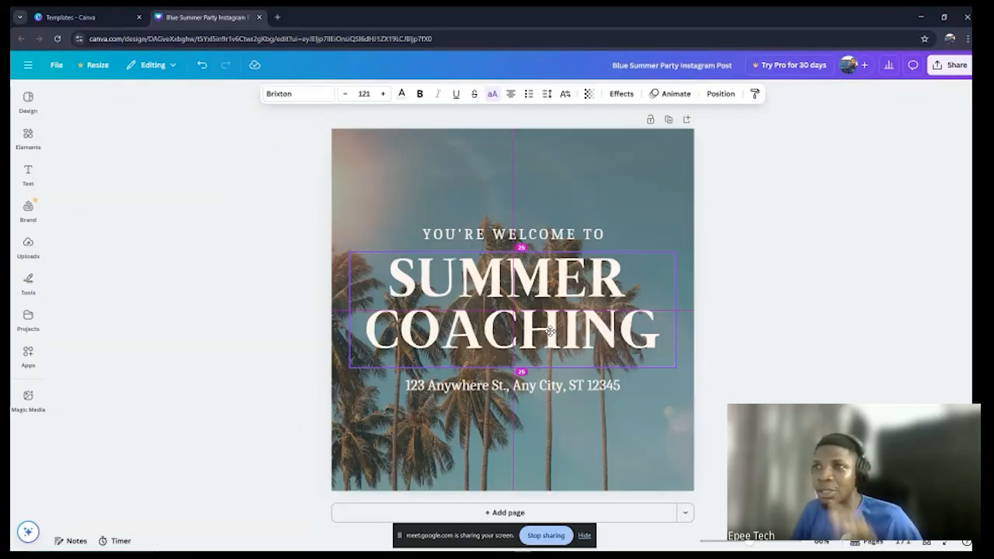
{"action": "left_click", "coordinate": [549, 332]}
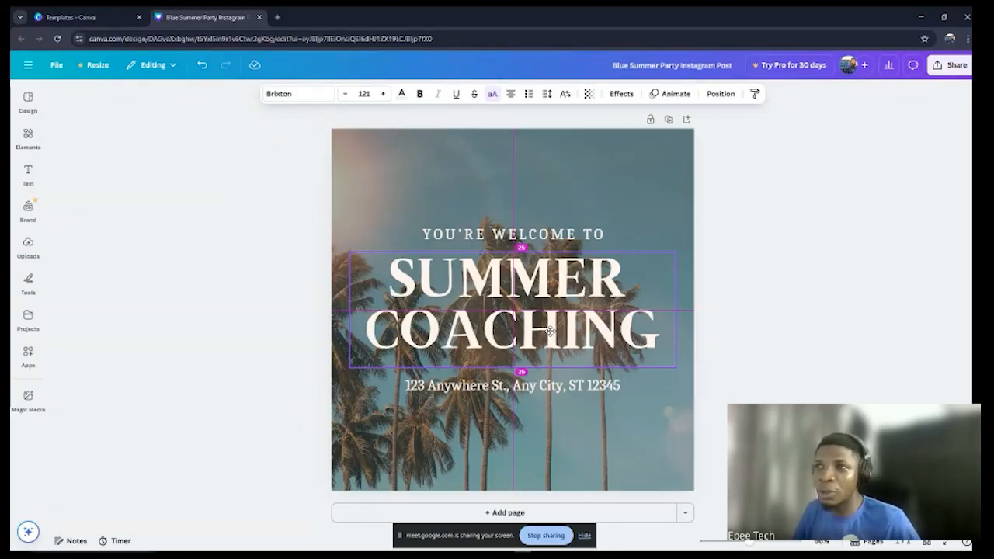
Step: Replace the welcome line above the heading with the text WELCOME TO
{"action": "left_click", "coordinate": [586, 237]}
{"action": "double_click", "coordinate": [587, 237]}
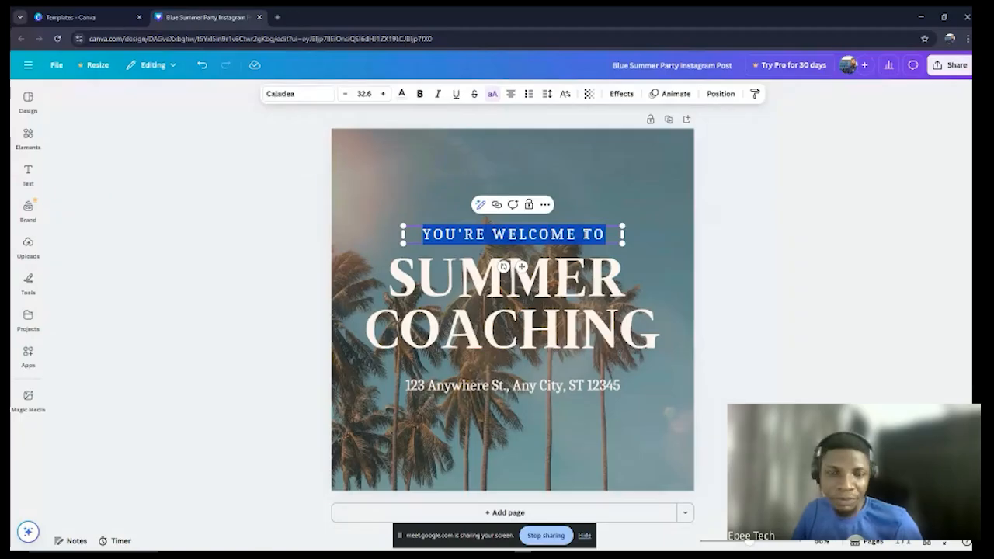
{"action": "type", "text": "WELCOME"}
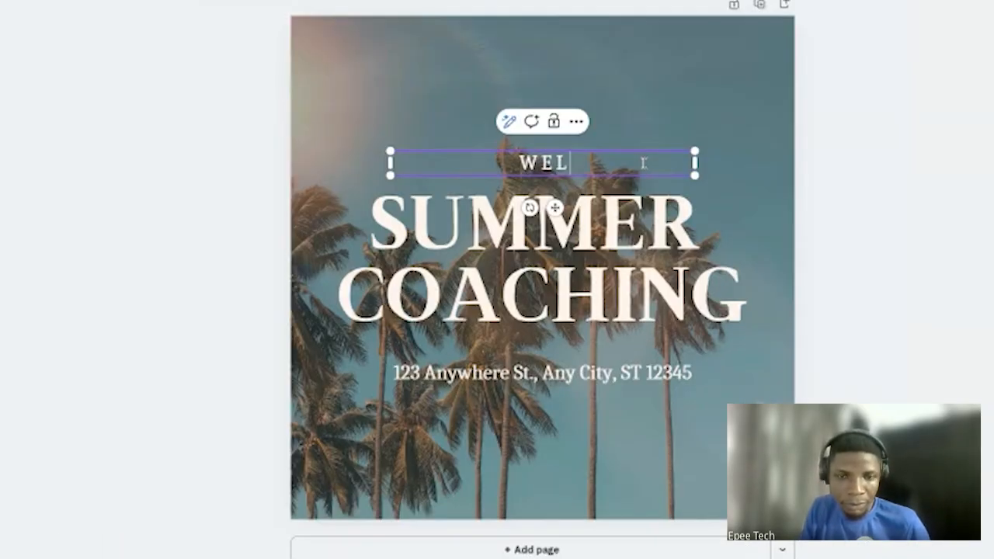
{"action": "type", "text": "T"}
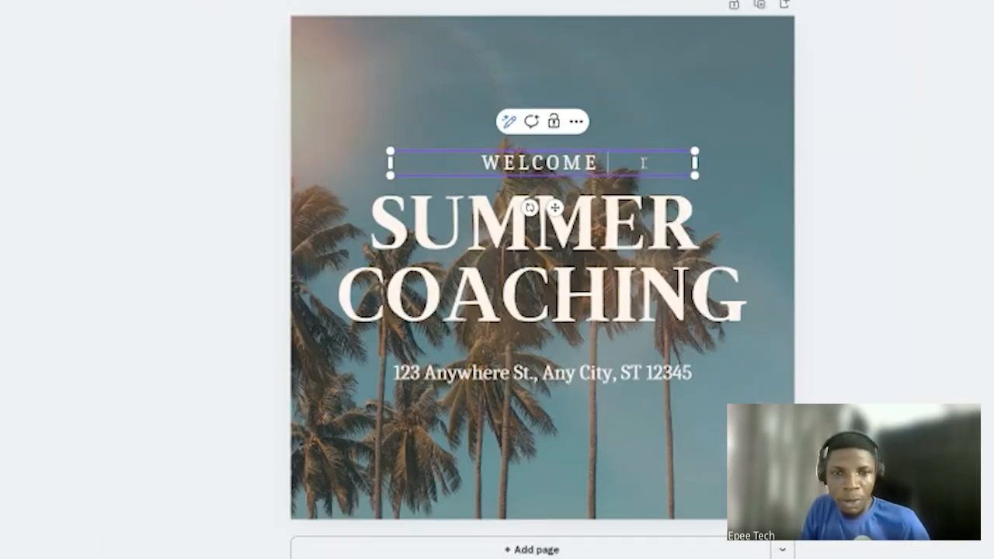
{"action": "type", "text": "O"}
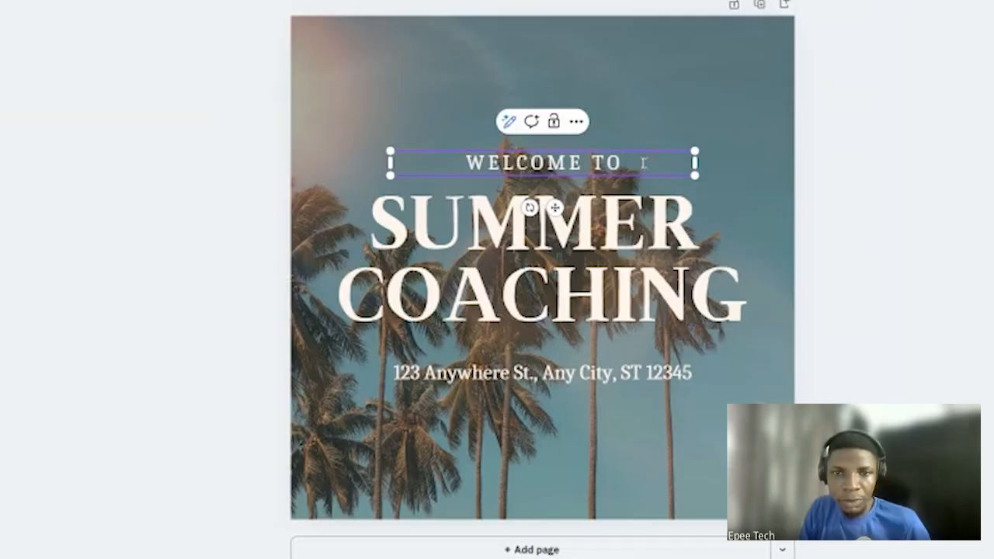
Step: Replace the address line below the heading with EpeeTech Solution
{"action": "left_click", "coordinate": [586, 376]}
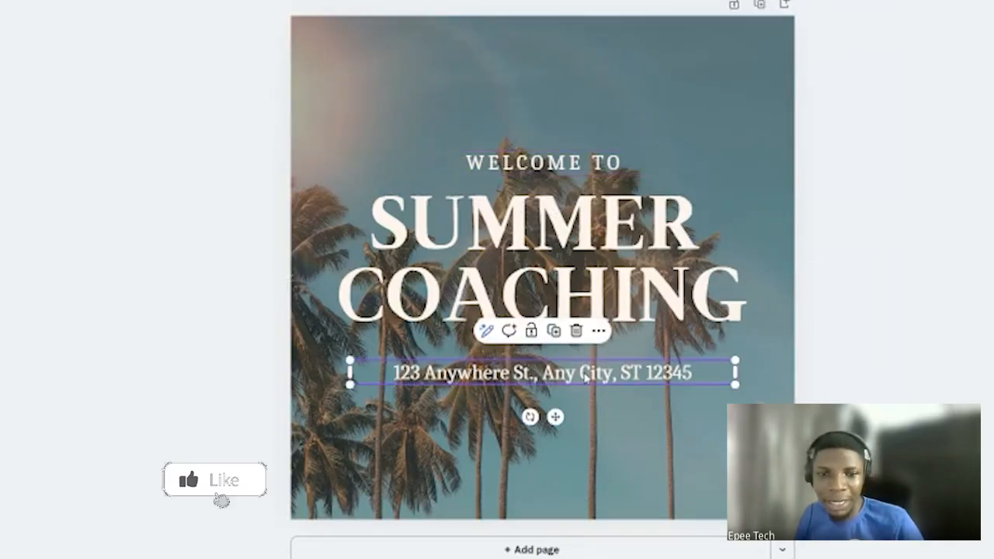
{"action": "double_click", "coordinate": [586, 376]}
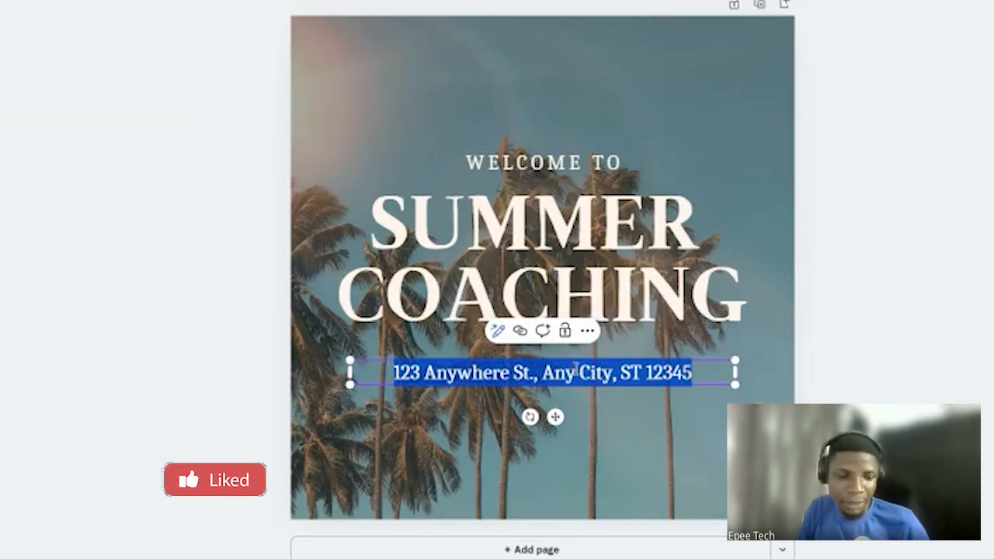
{"action": "type", "text": "Epee"}
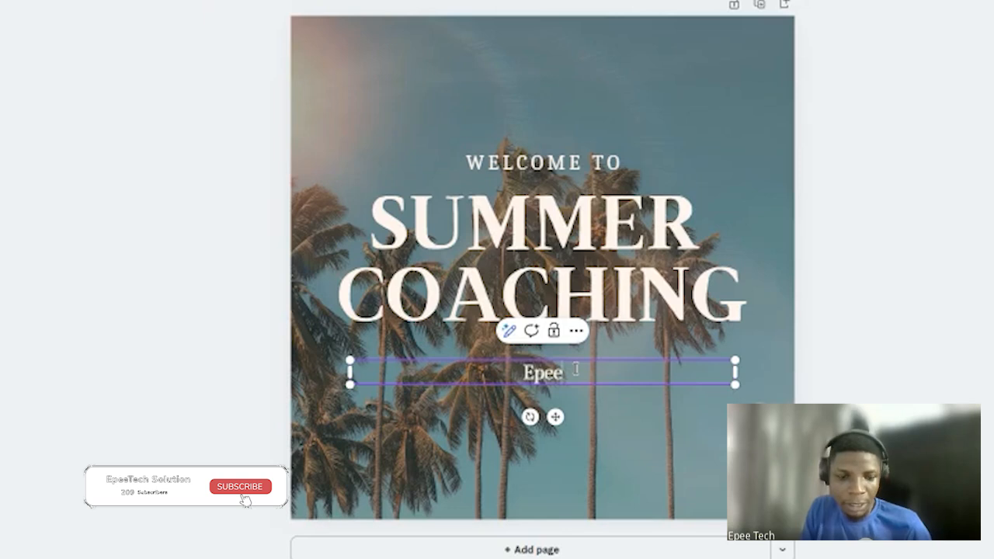
{"action": "type", "text": "Tech Solu"}
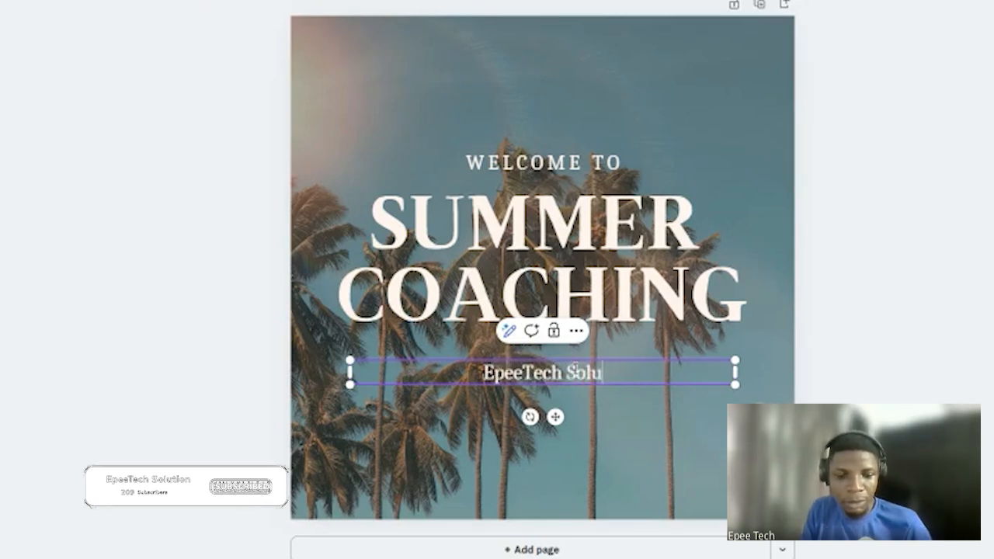
{"action": "type", "text": "tion"}
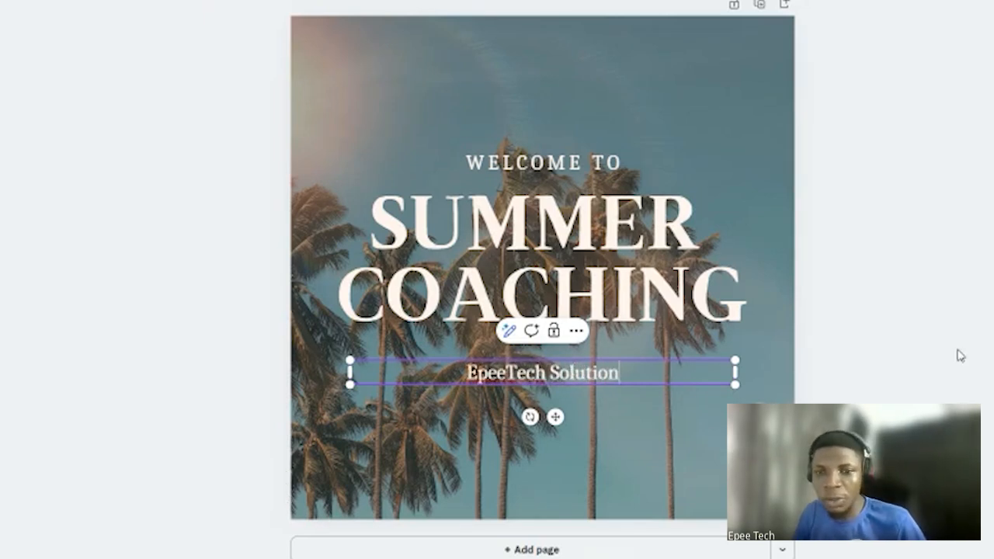
{"action": "left_click", "coordinate": [959, 356]}
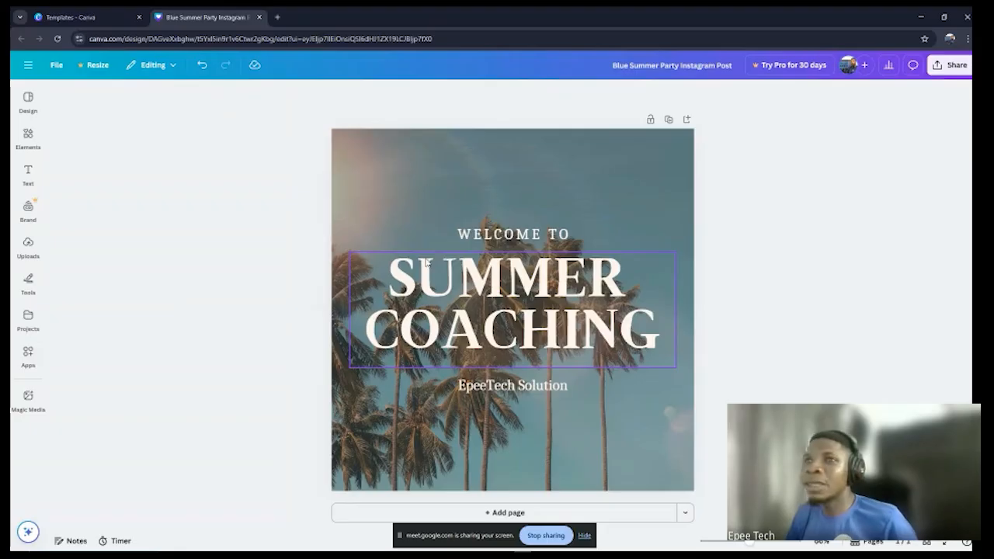
Step: Align the SUMMER COACHING heading to the left edge of the page
{"action": "left_click", "coordinate": [558, 278]}
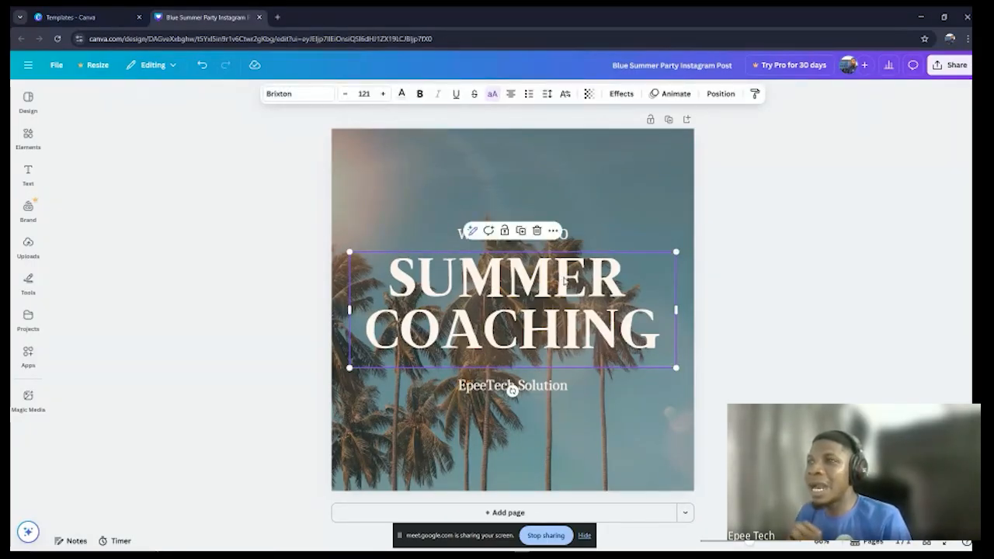
{"action": "right_click", "coordinate": [565, 281]}
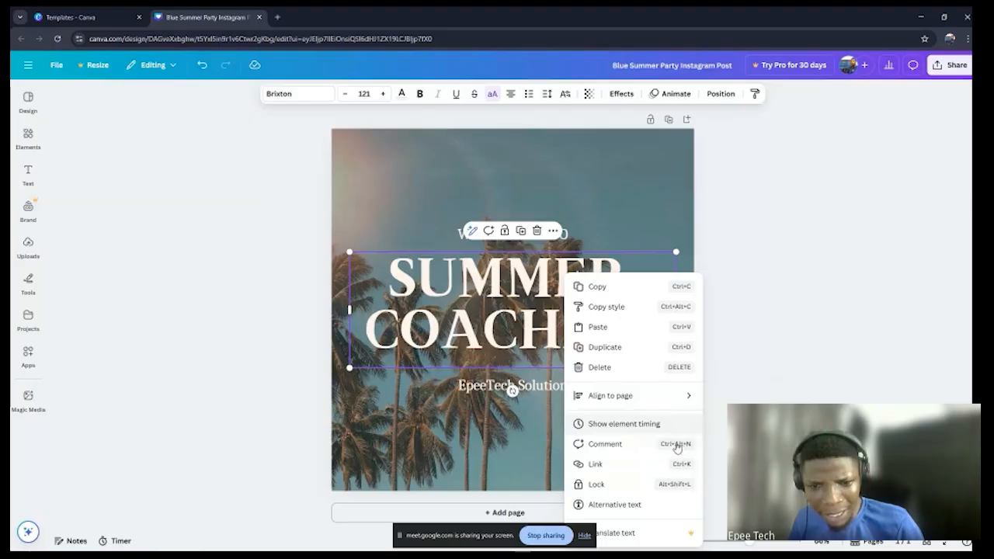
{"action": "mouse_move", "coordinate": [672, 401]}
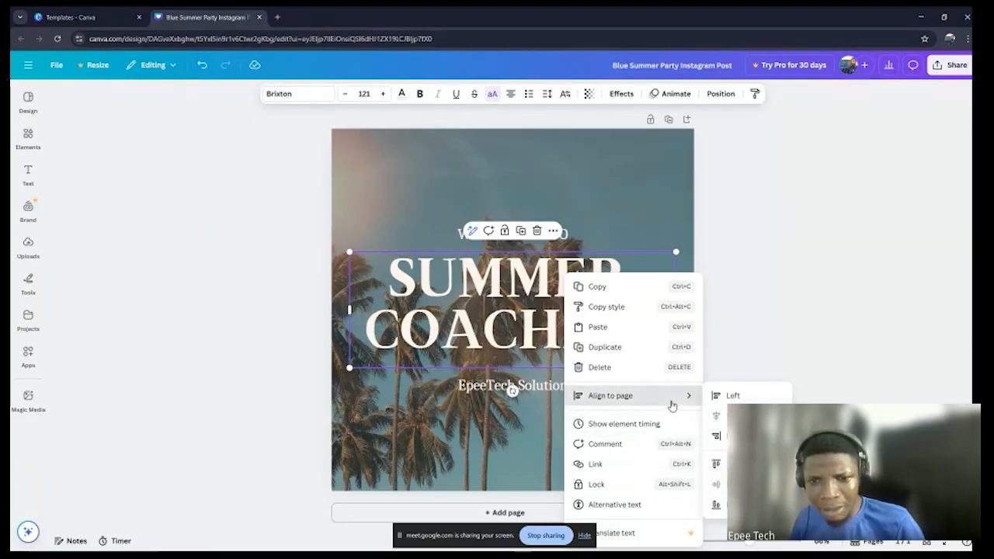
{"action": "left_click", "coordinate": [734, 397]}
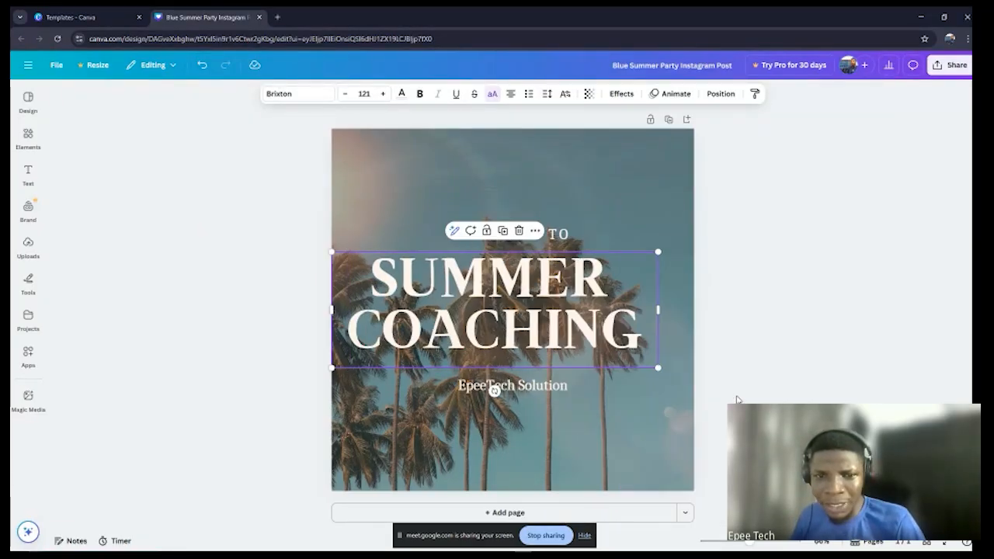
Step: Align the SUMMER COACHING heading to the horizontal centre of the page
{"action": "right_click", "coordinate": [581, 344]}
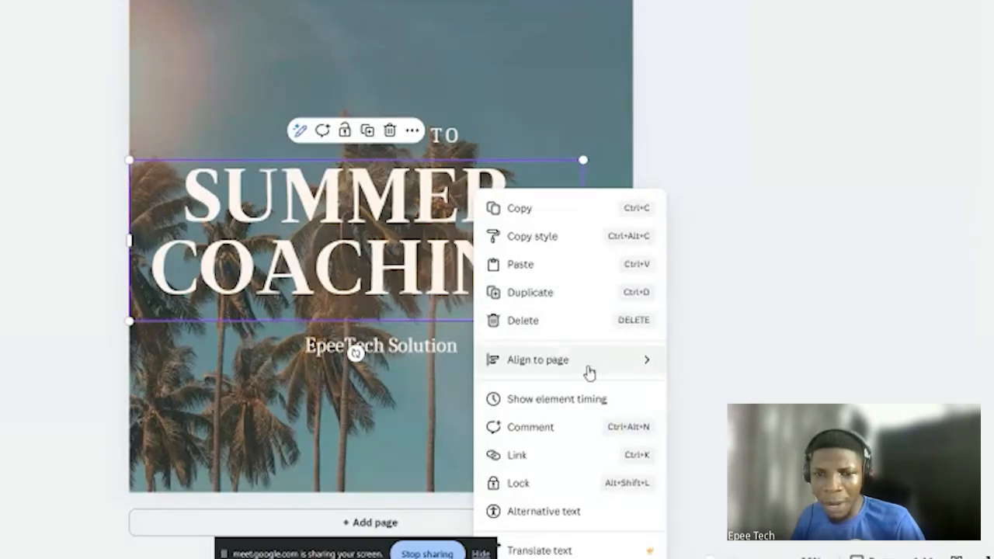
{"action": "mouse_move", "coordinate": [673, 403]}
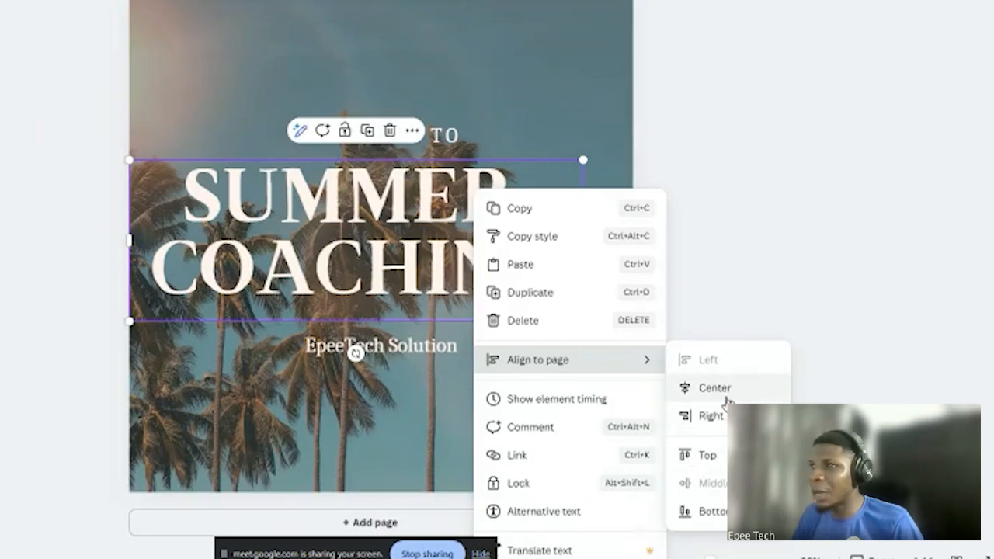
{"action": "left_click", "coordinate": [714, 388]}
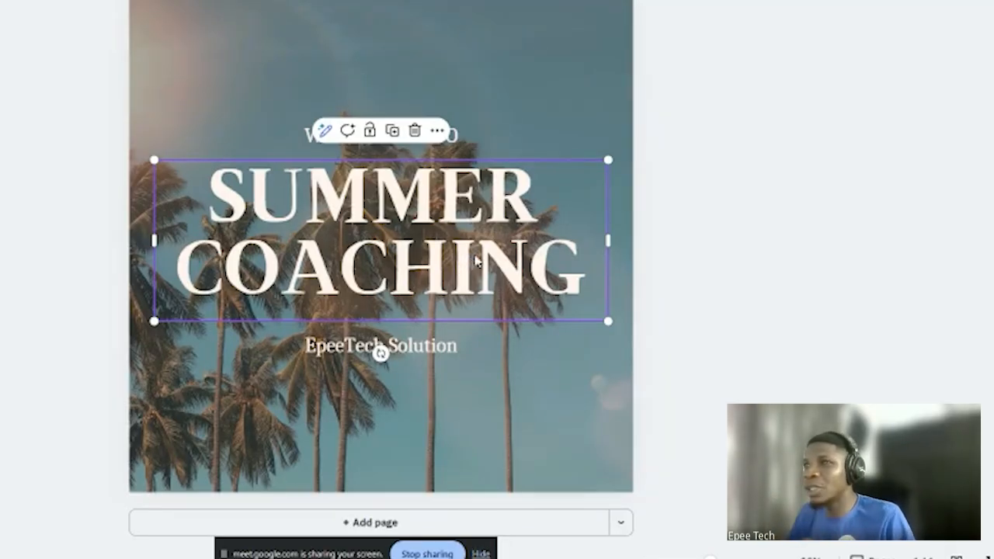
{"action": "right_click", "coordinate": [477, 261]}
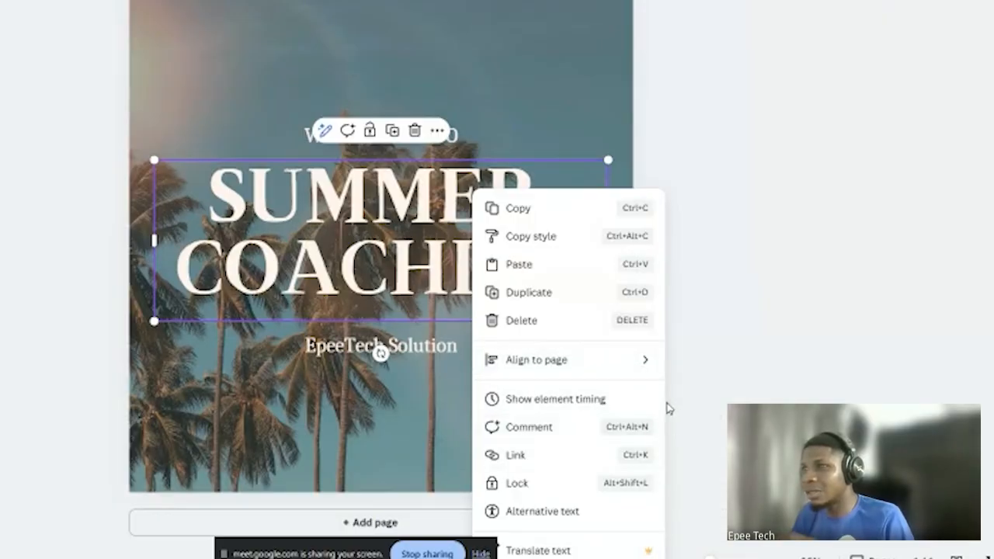
{"action": "mouse_move", "coordinate": [646, 358]}
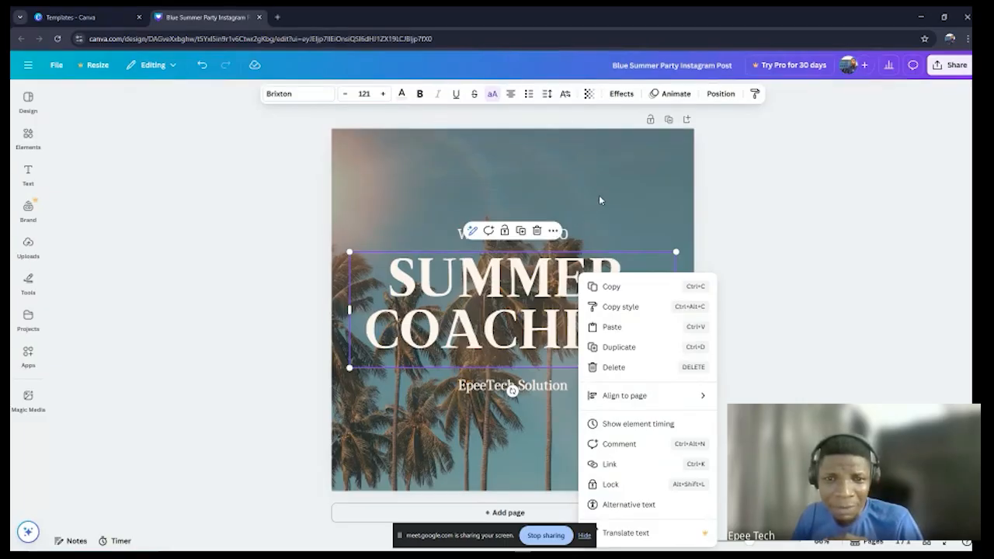
{"action": "left_click", "coordinate": [501, 82]}
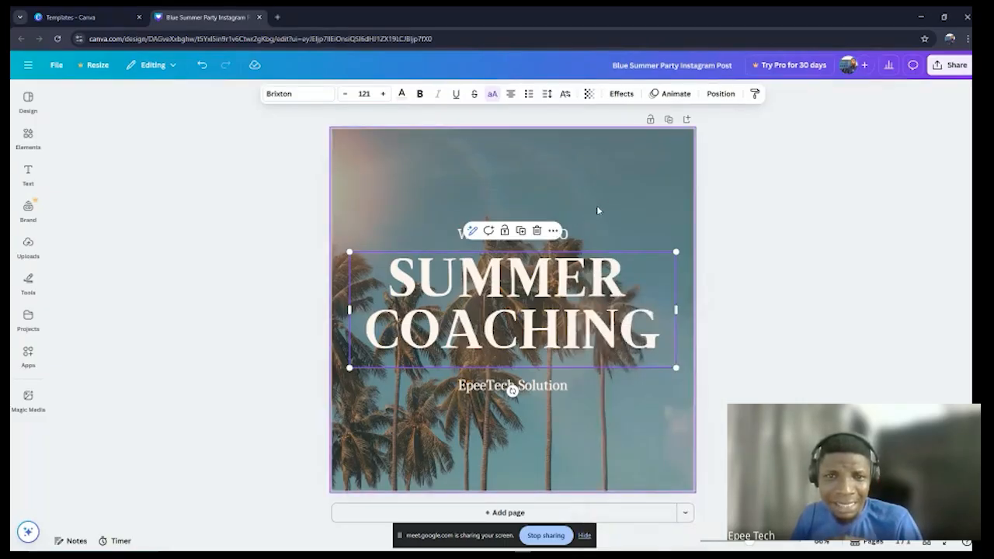
Step: Add the rounded square from the recently used elements near the page's upper edge and flatten it into a thin bar
{"action": "left_click", "coordinate": [35, 290]}
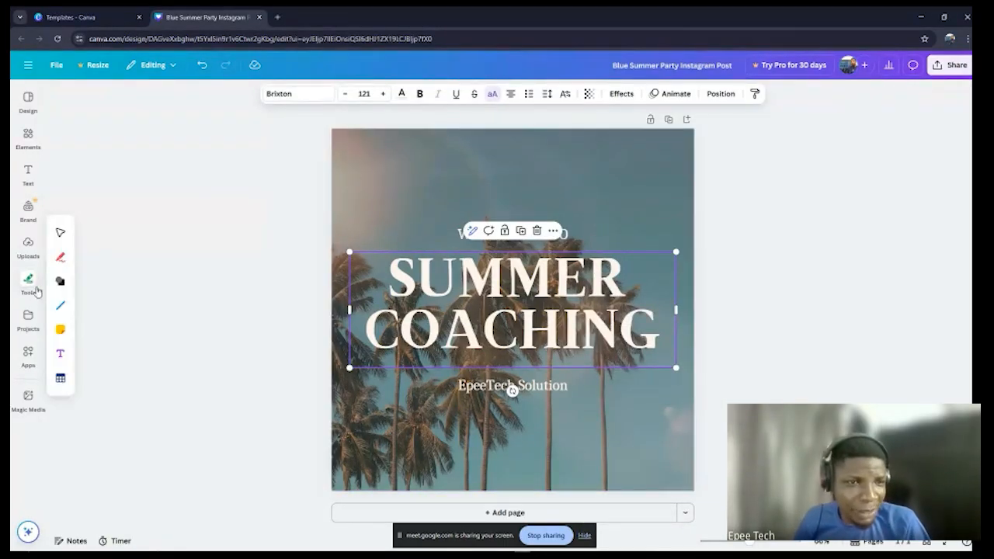
{"action": "left_click", "coordinate": [28, 174]}
{"action": "left_click", "coordinate": [28, 138]}
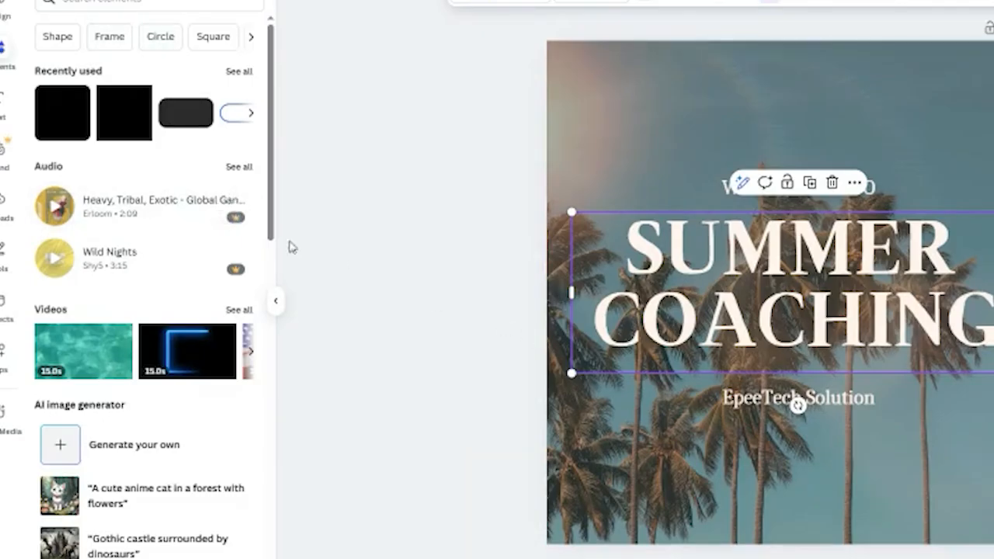
{"action": "left_click", "coordinate": [68, 121]}
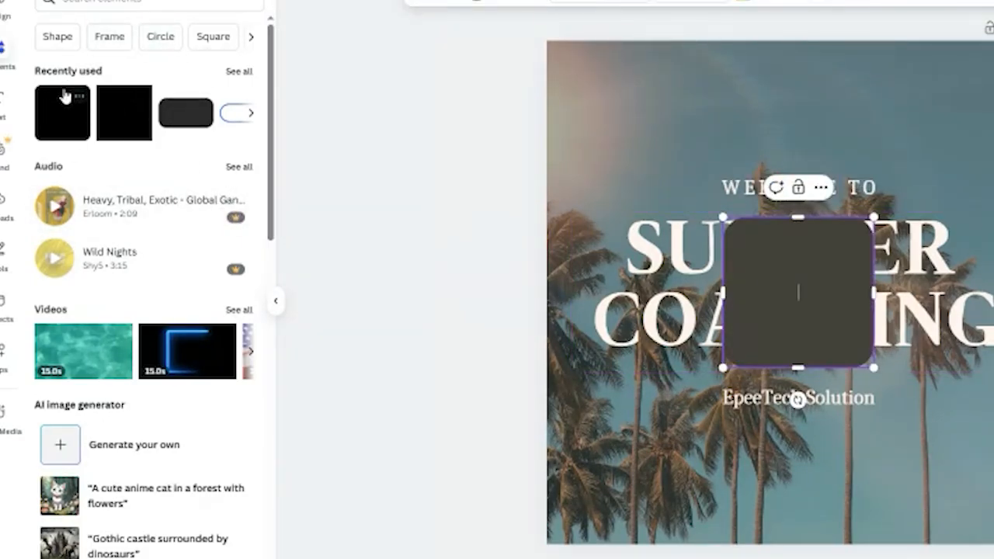
{"action": "left_click_drag", "start_coordinate": [821, 287], "coordinate": [723, 104]}
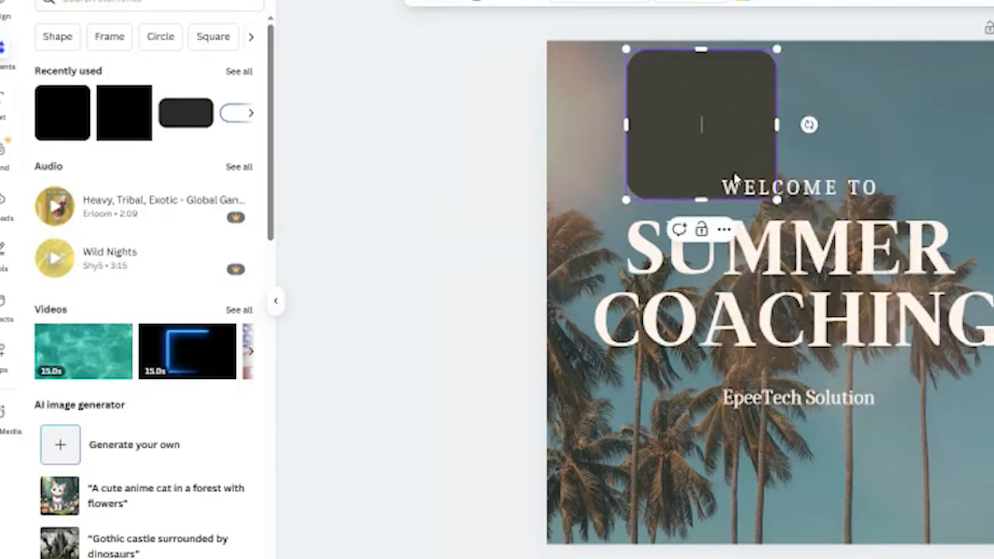
{"action": "left_click_drag", "start_coordinate": [702, 200], "coordinate": [699, 84]}
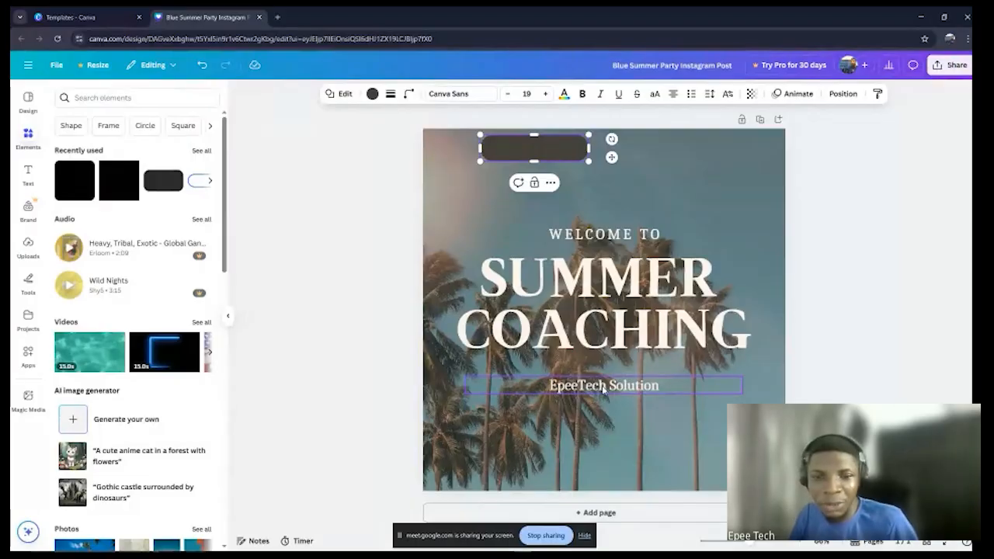
Step: Move the EpeeTech Solution line further down and place the dark rounded bar, enlarged, between it and the SUMMER COACHING heading
{"action": "left_click_drag", "start_coordinate": [602, 386], "coordinate": [602, 436]}
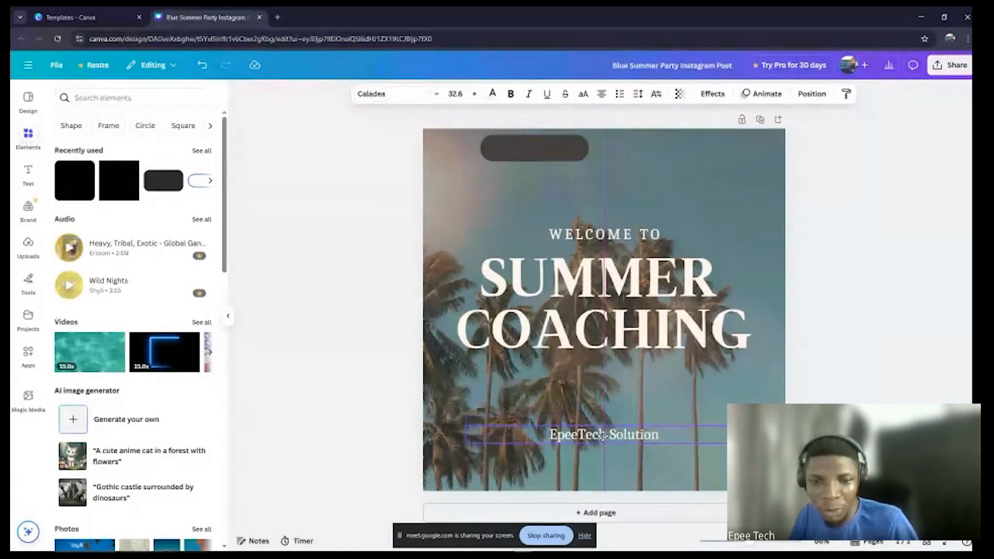
{"action": "left_click", "coordinate": [533, 151]}
{"action": "left_click_drag", "start_coordinate": [533, 151], "coordinate": [704, 396]}
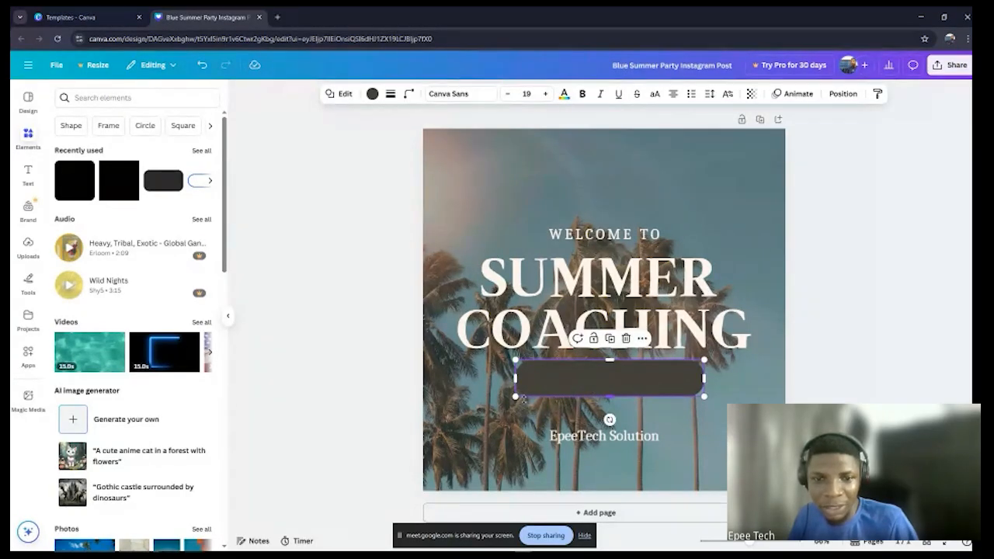
{"action": "left_click_drag", "start_coordinate": [515, 397], "coordinate": [502, 405]}
{"action": "left_click_drag", "start_coordinate": [612, 384], "coordinate": [613, 385]}
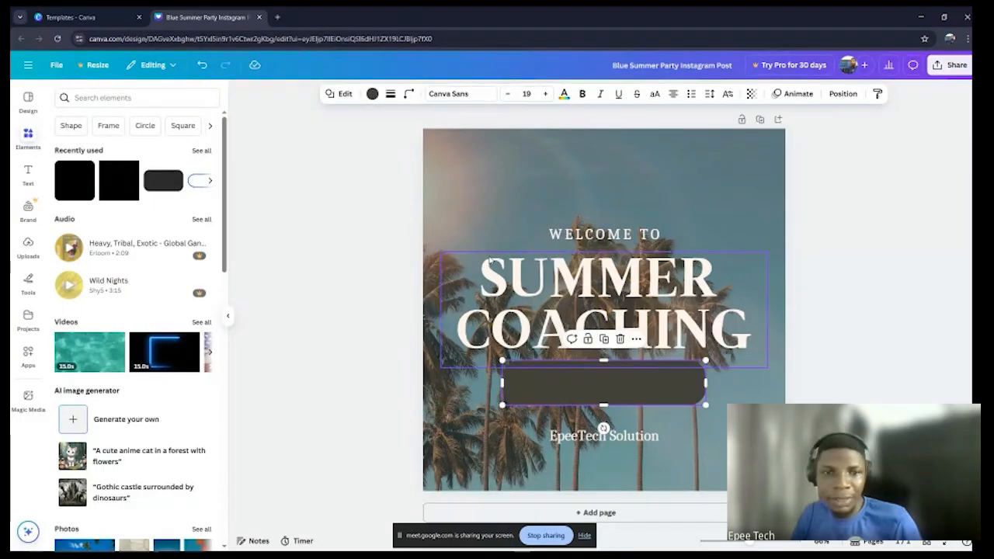
{"action": "left_click", "coordinate": [694, 189]}
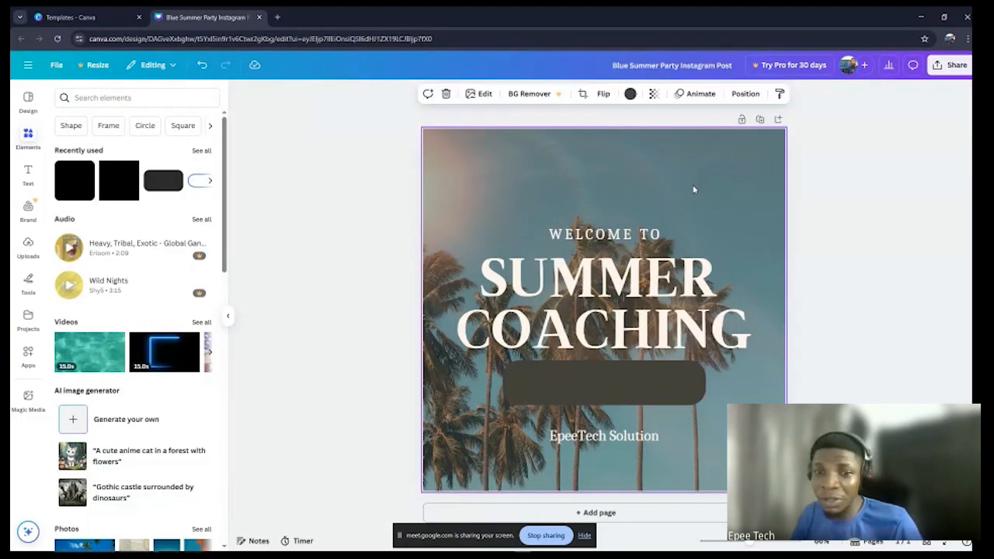
Step: Add a heading reading 2025, enlarge it to size 84.5 and place it on the dark rounded bar below SUMMER COACHING
{"action": "left_click", "coordinate": [28, 172]}
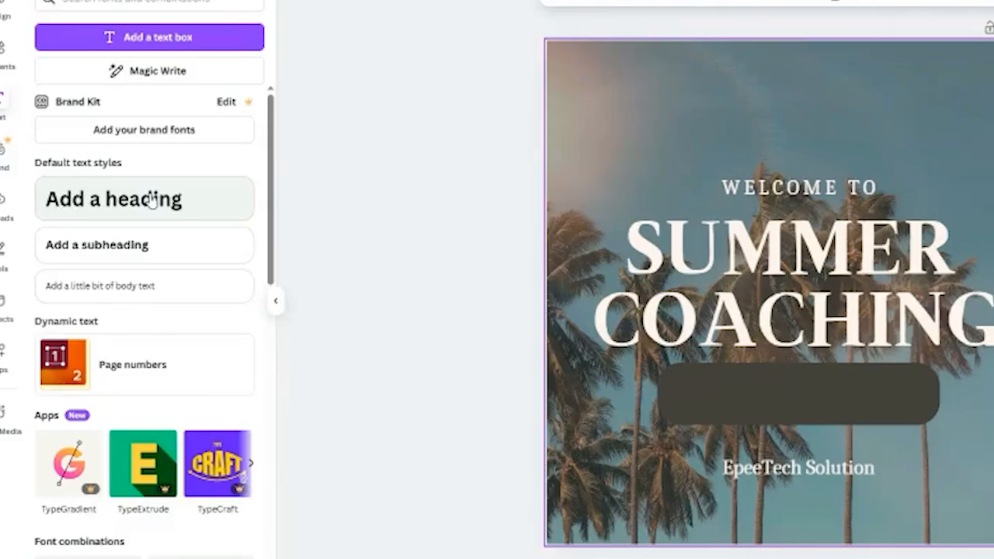
{"action": "left_click", "coordinate": [152, 200]}
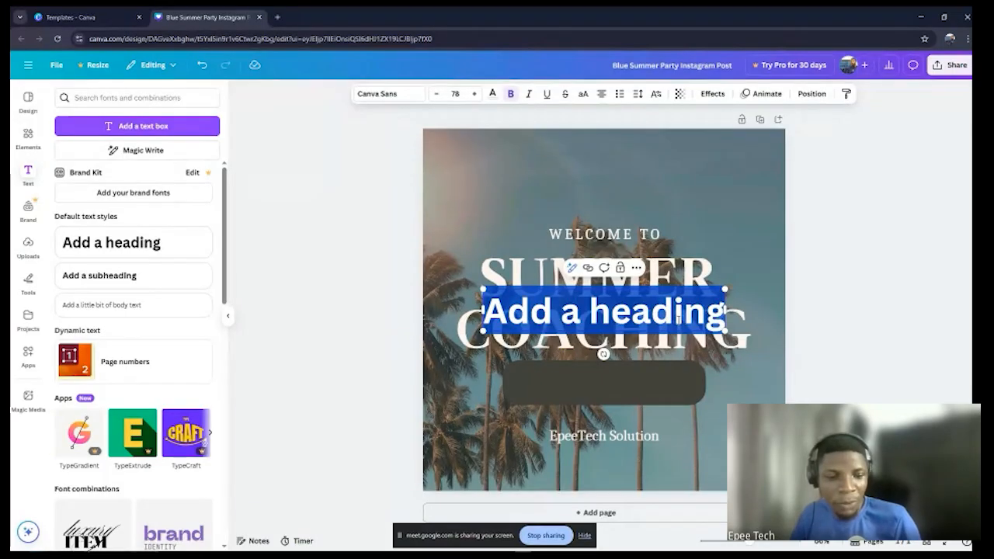
{"action": "type", "text": "2"}
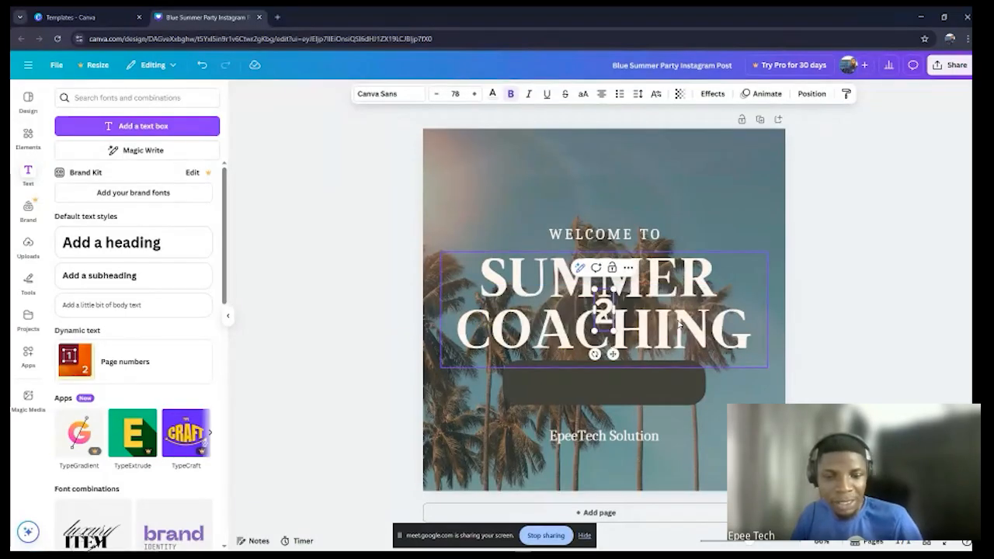
{"action": "type", "text": "026"}
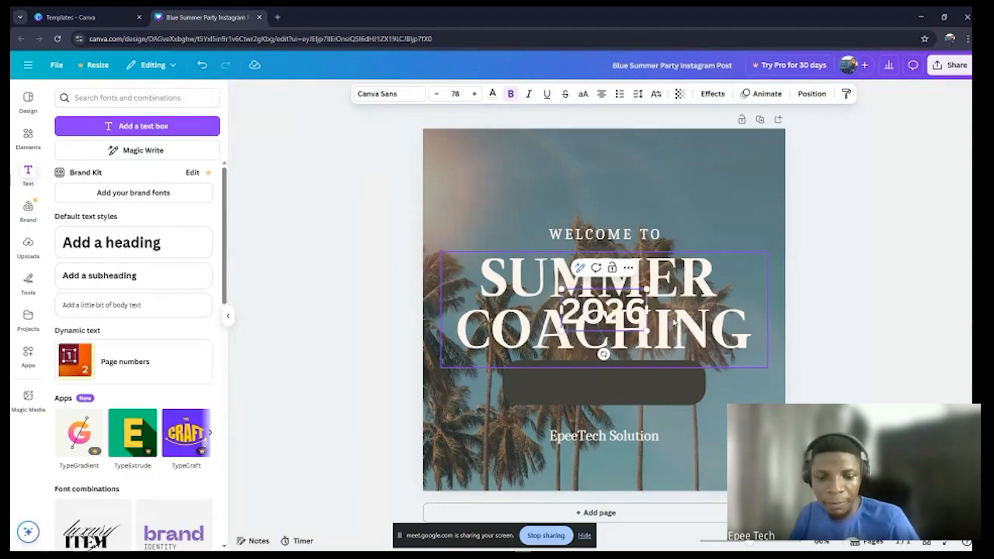
{"action": "key", "text": "BackSpace"}
{"action": "type", "text": "5"}
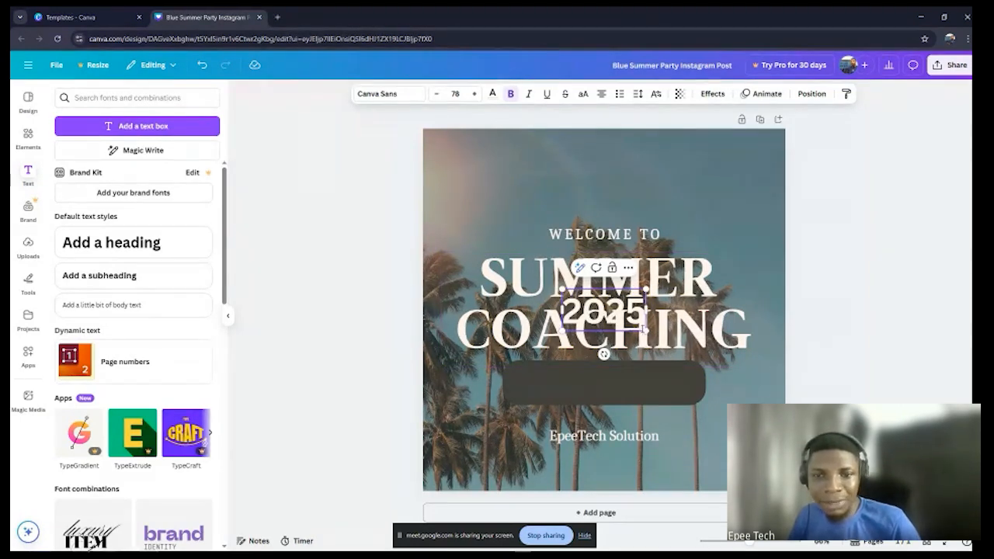
{"action": "left_click_drag", "start_coordinate": [644, 303], "coordinate": [644, 405]}
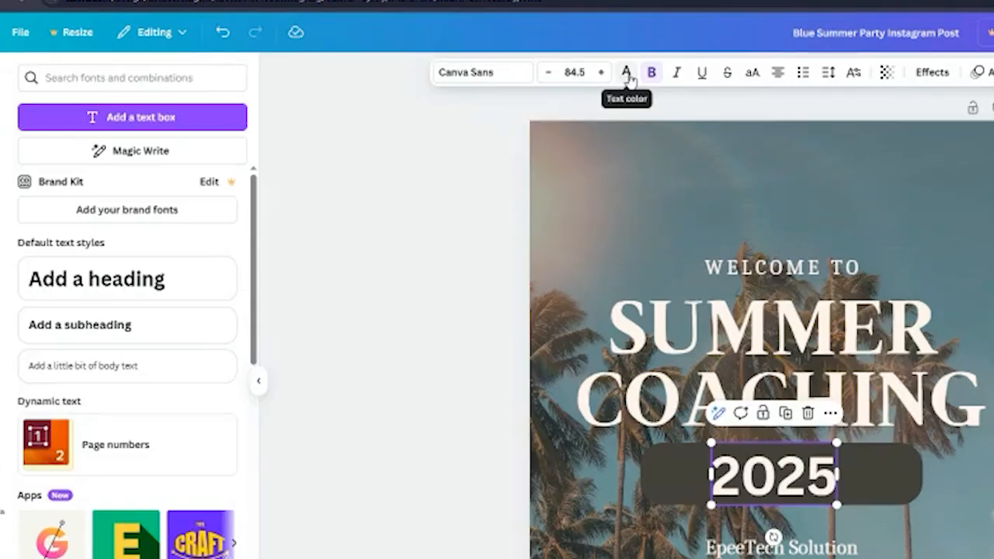
Step: Change the 2025 text colour to black (#000000)
{"action": "left_click", "coordinate": [627, 74]}
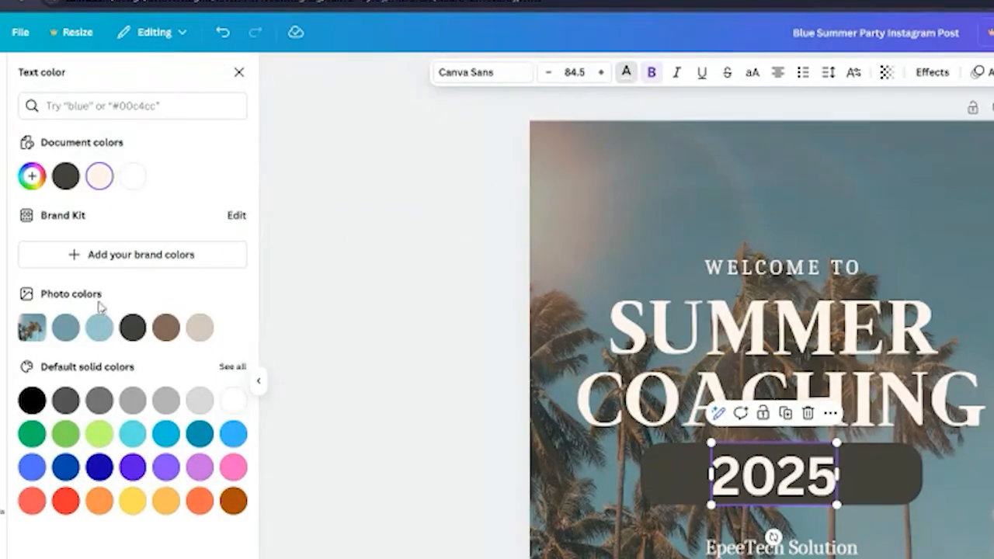
{"action": "left_click", "coordinate": [32, 178]}
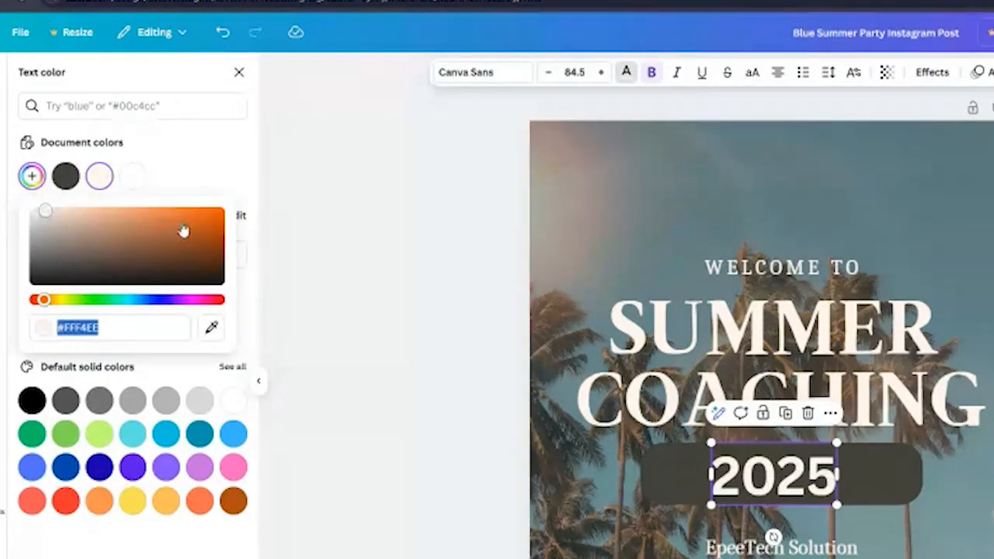
{"action": "mouse_move", "coordinate": [184, 228]}
{"action": "left_mouse_down"}
{"action": "mouse_move", "coordinate": [195, 222]}
{"action": "mouse_move", "coordinate": [187, 237]}
{"action": "left_mouse_up"}
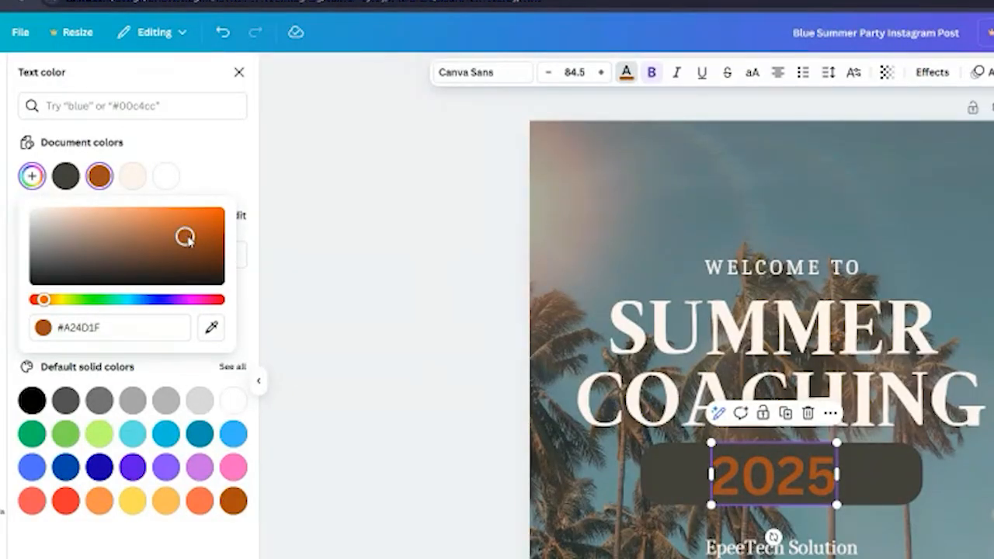
{"action": "left_click_drag", "start_coordinate": [186, 238], "coordinate": [32, 281]}
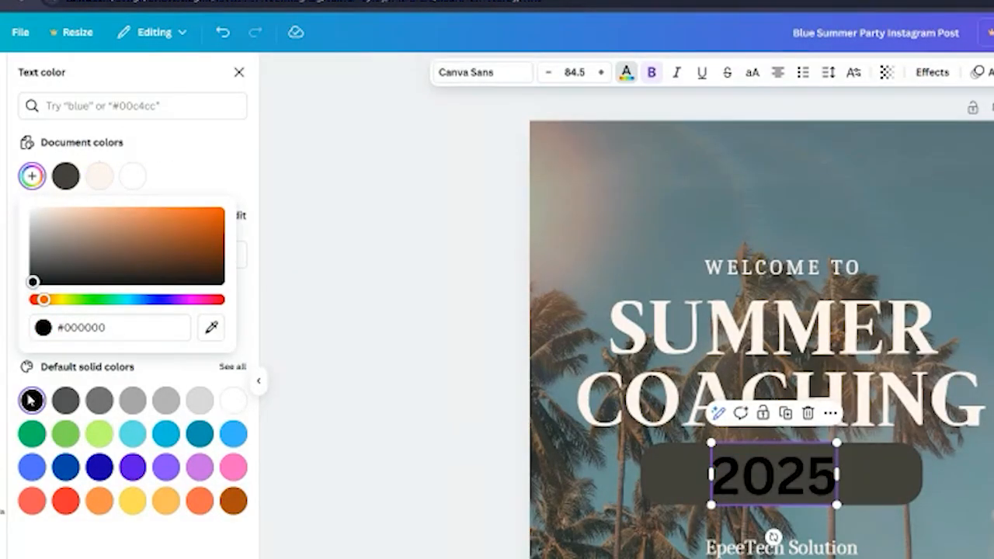
{"action": "left_click", "coordinate": [51, 542]}
Step: Narrow the dark rounded bar from both ends and nudge the 2025 text to centre it on the bar
{"action": "left_click", "coordinate": [894, 479]}
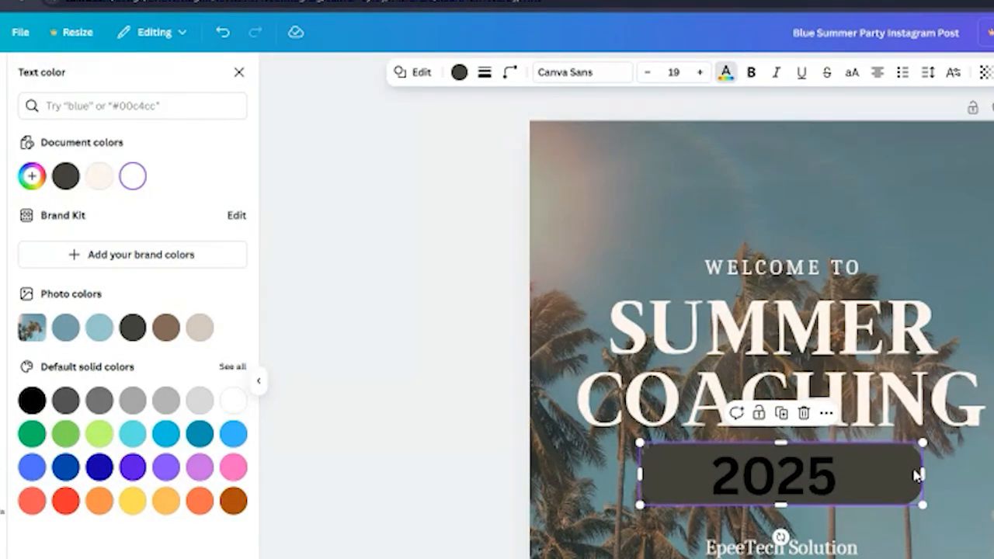
{"action": "left_click_drag", "start_coordinate": [922, 471], "coordinate": [881, 471]}
{"action": "left_click_drag", "start_coordinate": [640, 473], "coordinate": [686, 471]}
{"action": "left_click_drag", "start_coordinate": [795, 482], "coordinate": [801, 480]}
Step: Fill the rounded bar behind 2025 with white (#FFFFFF)
{"action": "left_click", "coordinate": [869, 483]}
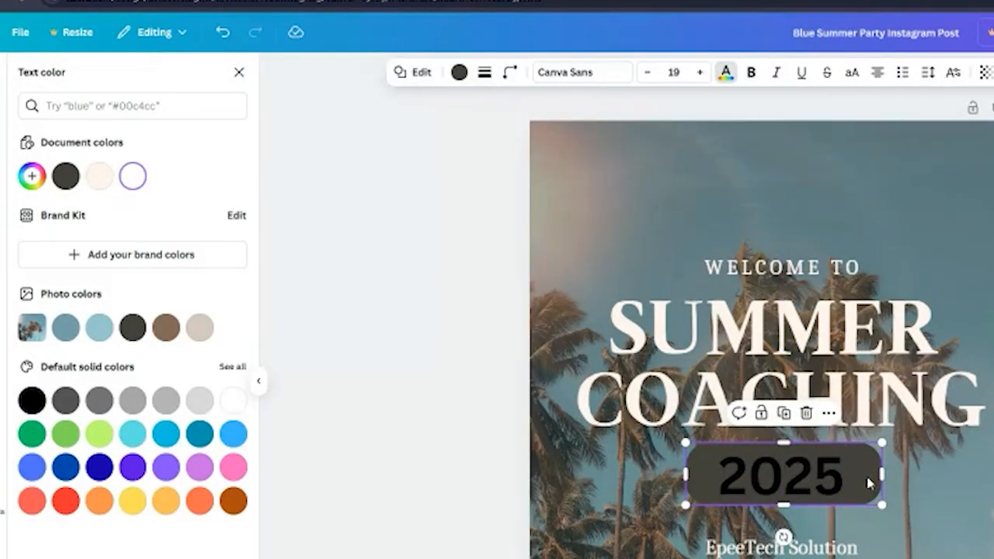
{"action": "left_click", "coordinate": [460, 75]}
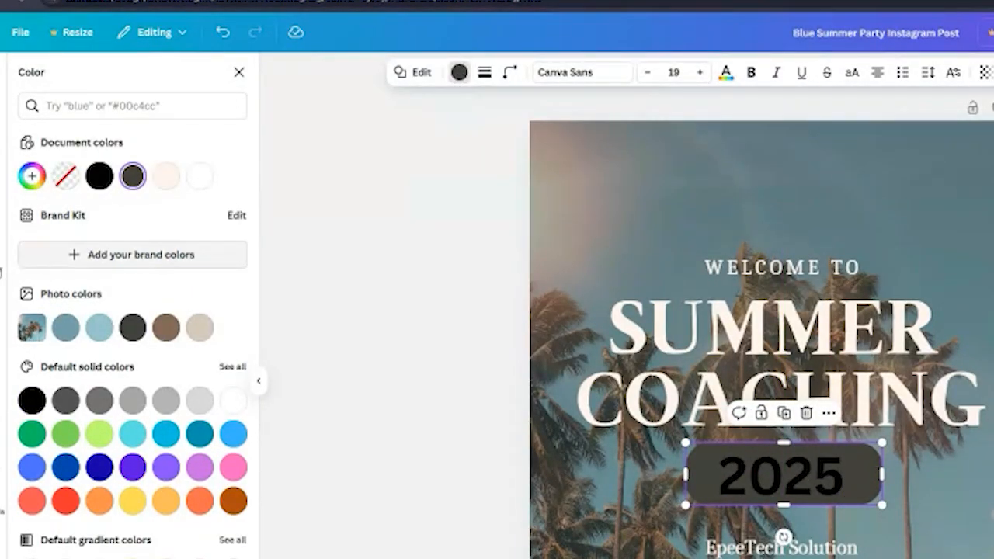
{"action": "left_click", "coordinate": [31, 177]}
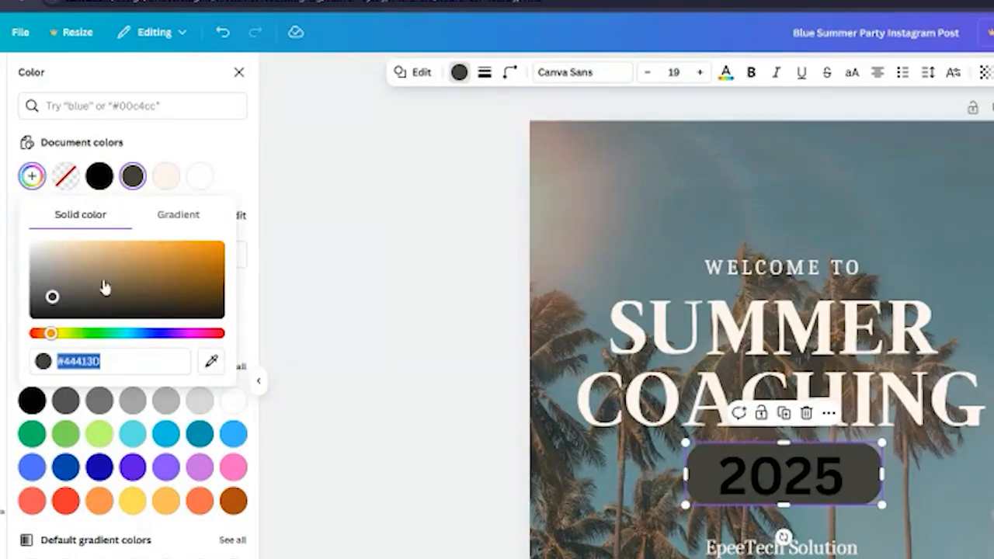
{"action": "left_click_drag", "start_coordinate": [49, 293], "coordinate": [17, 233]}
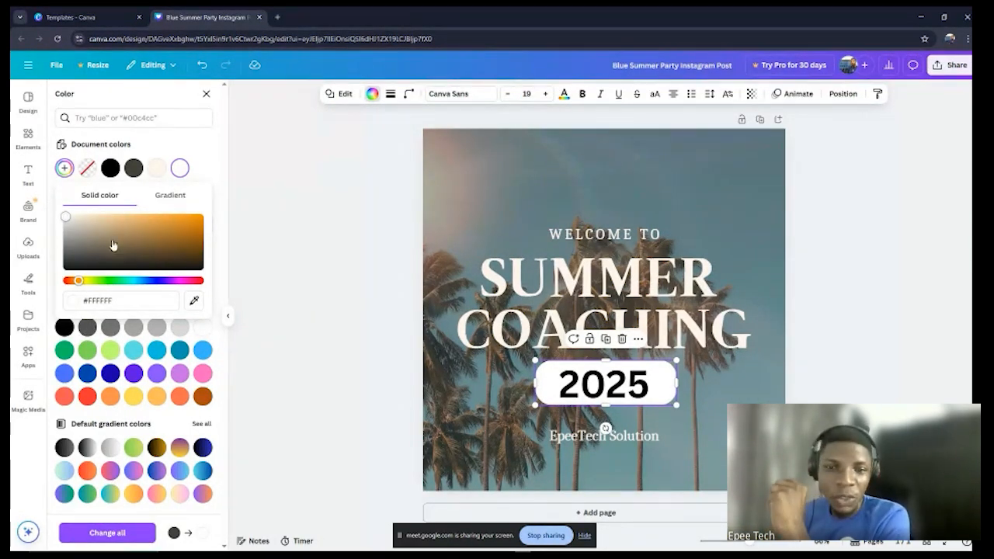
{"action": "left_click", "coordinate": [212, 157]}
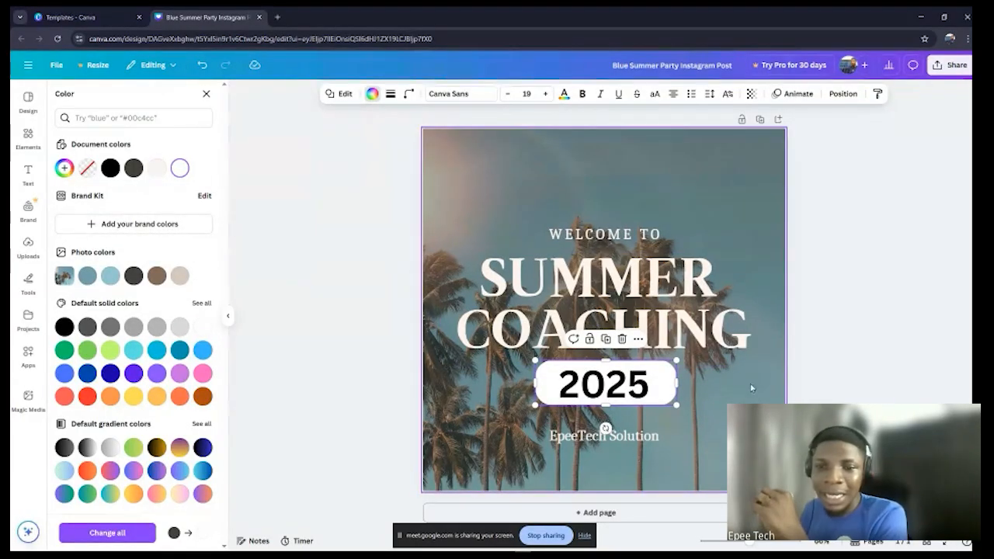
{"action": "left_click", "coordinate": [849, 363]}
{"action": "left_click", "coordinate": [853, 361]}
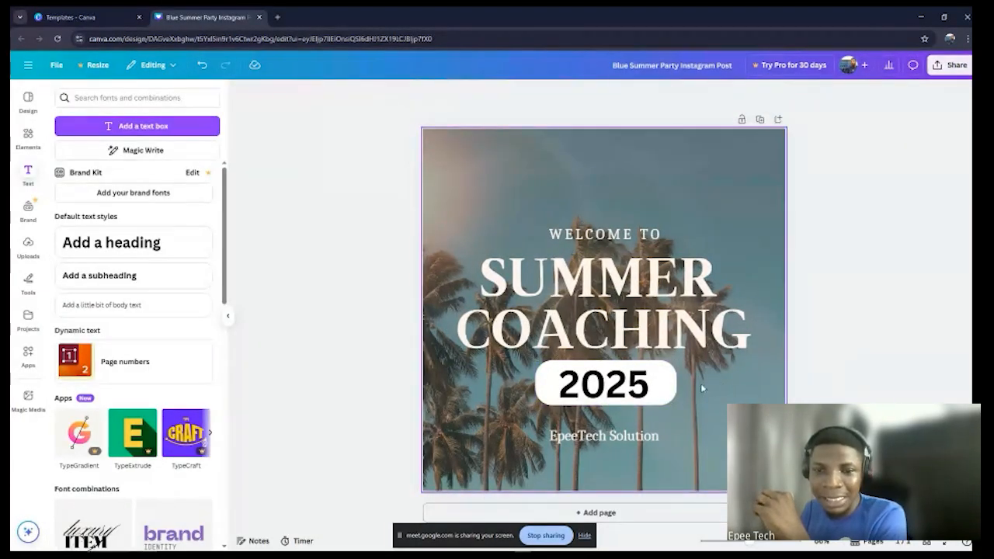
Step: Reduce the corner rounding of the white bar behind 2025 to 20
{"action": "left_click", "coordinate": [657, 380]}
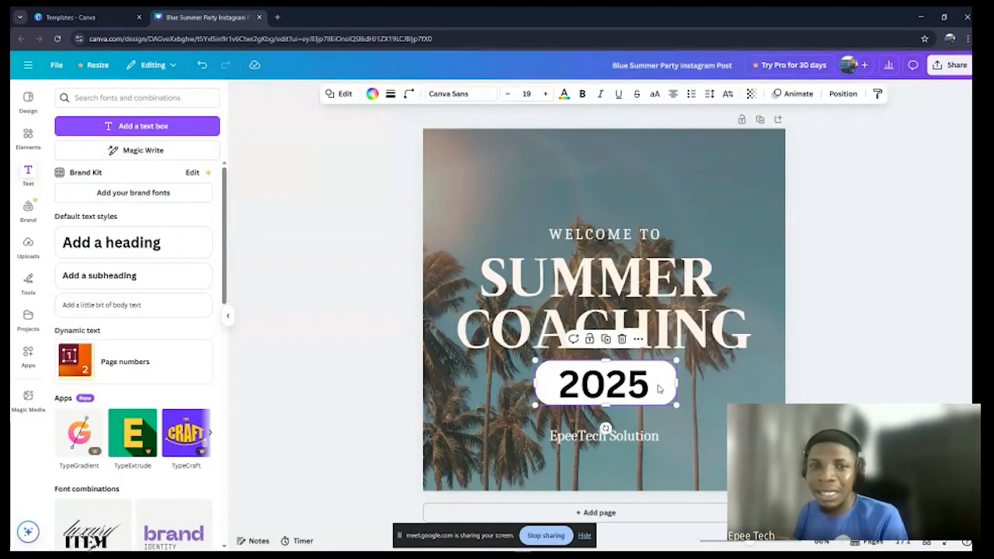
{"action": "left_click", "coordinate": [410, 94]}
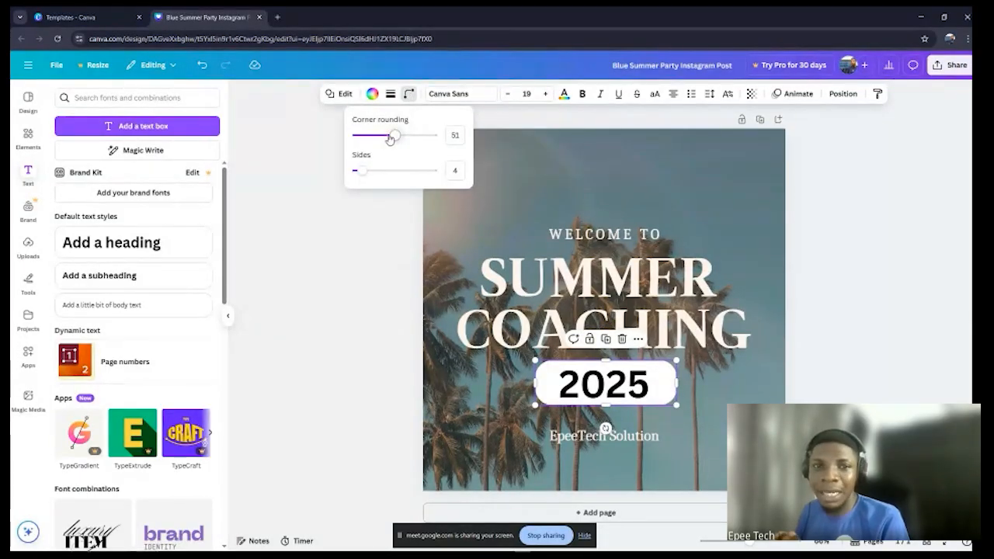
{"action": "left_click_drag", "start_coordinate": [394, 135], "coordinate": [378, 139]}
{"action": "mouse_move", "coordinate": [483, 106]}
{"action": "left_mouse_down"}
{"action": "mouse_move", "coordinate": [562, 102]}
{"action": "mouse_move", "coordinate": [470, 115]}
{"action": "left_mouse_up"}
{"action": "left_click", "coordinate": [589, 106]}
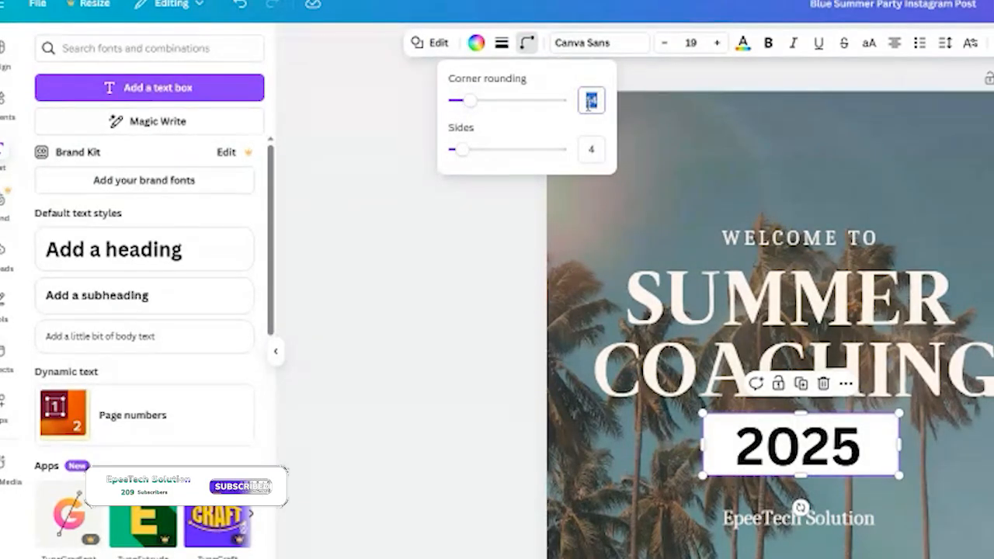
{"action": "type", "text": "9"}
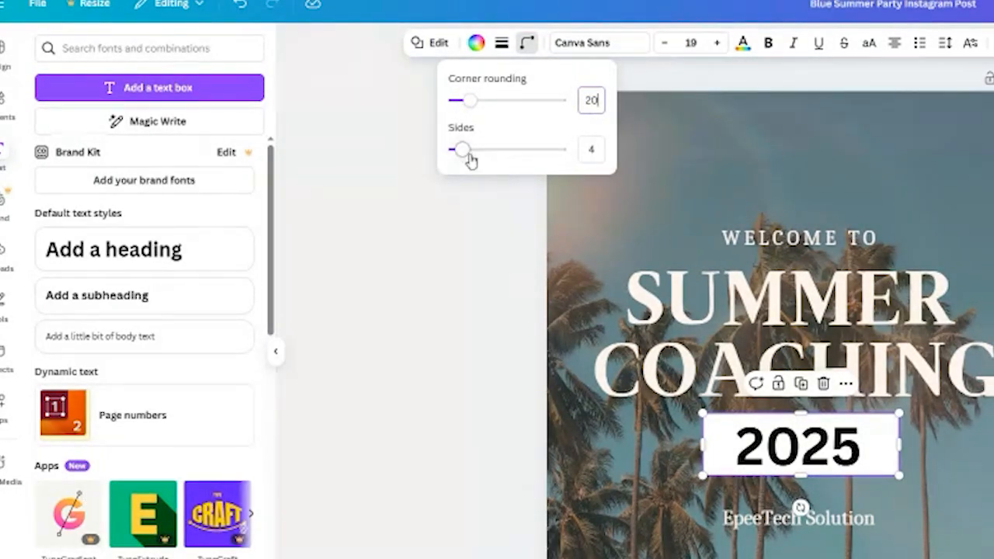
Step: Try the white bar with 5 and more sides, and return it to 4 sides
{"action": "left_click_drag", "start_coordinate": [463, 150], "coordinate": [471, 153]}
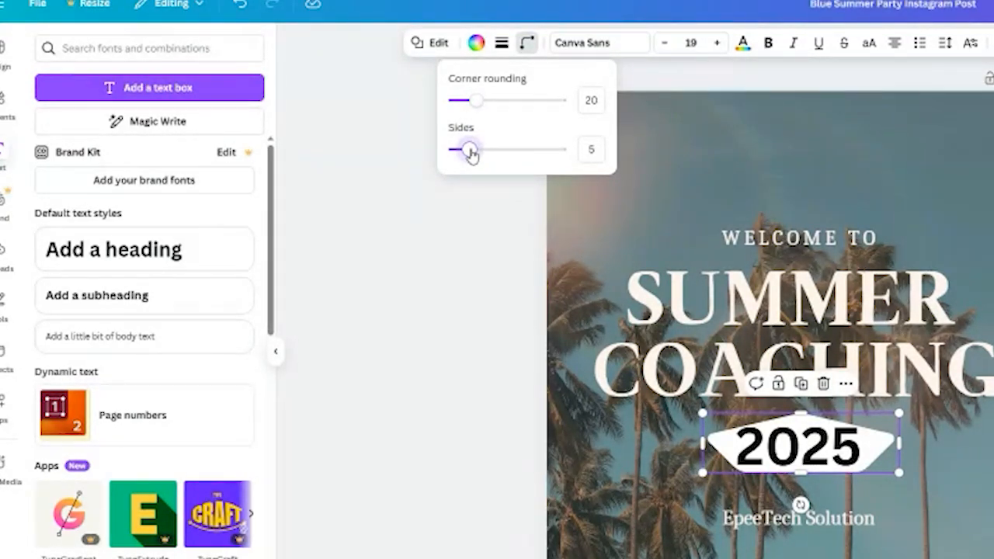
{"action": "mouse_move", "coordinate": [472, 153]}
{"action": "left_mouse_down"}
{"action": "mouse_move", "coordinate": [513, 153]}
{"action": "mouse_move", "coordinate": [560, 171]}
{"action": "mouse_move", "coordinate": [489, 152]}
{"action": "left_mouse_up"}
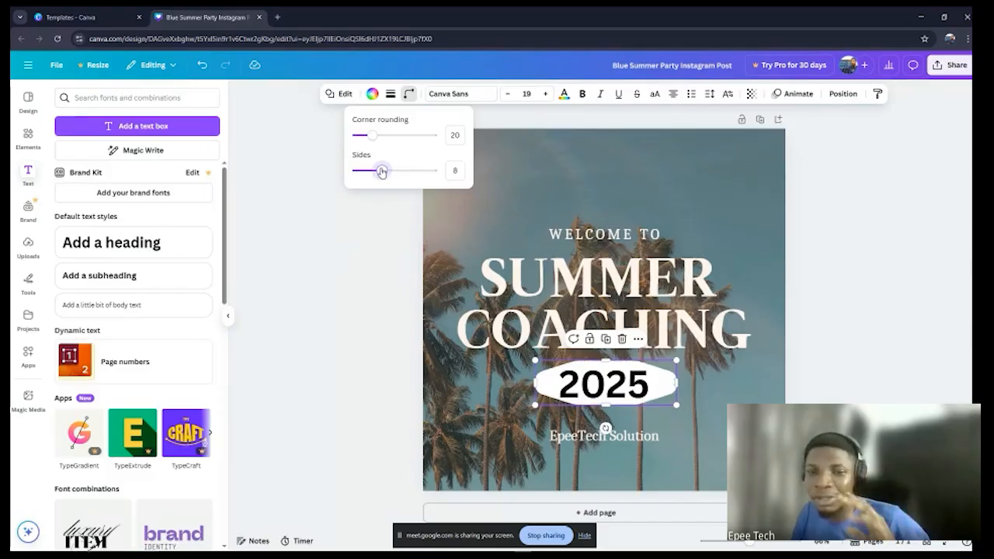
{"action": "left_click_drag", "start_coordinate": [382, 171], "coordinate": [362, 170]}
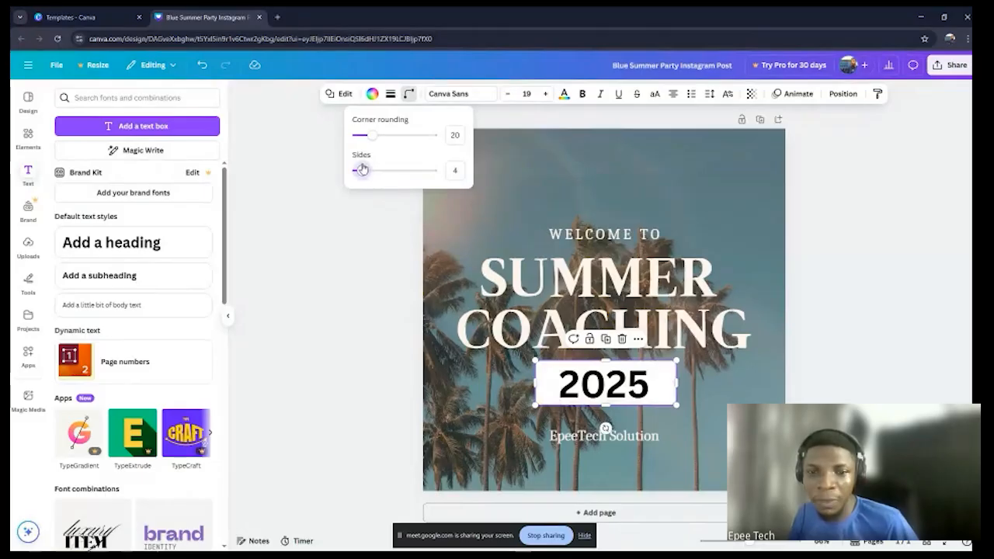
{"action": "left_click", "coordinate": [906, 232]}
{"action": "left_click", "coordinate": [843, 353]}
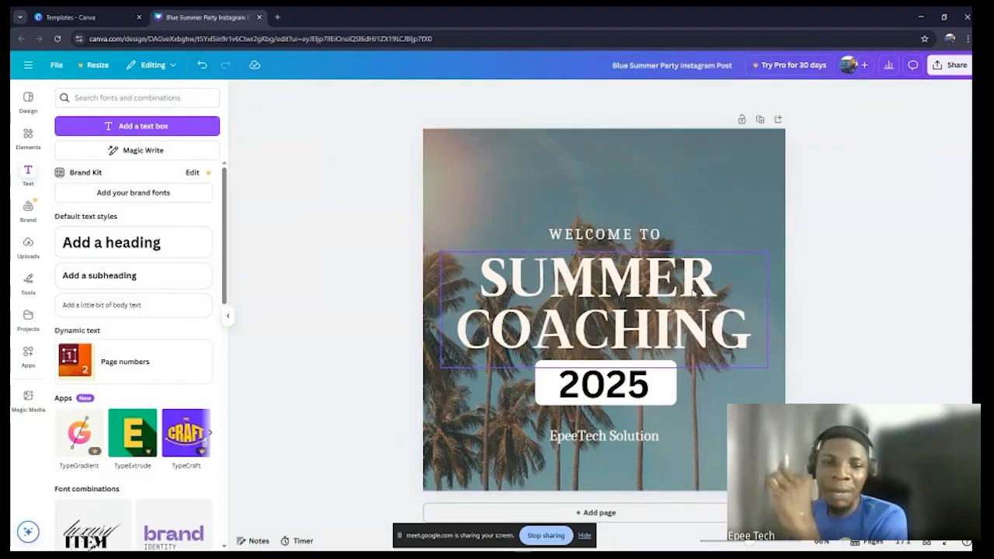
Step: Show the layer list, bring the white bar above the 2025 text and move it back directly below that text
{"action": "right_click", "coordinate": [647, 386]}
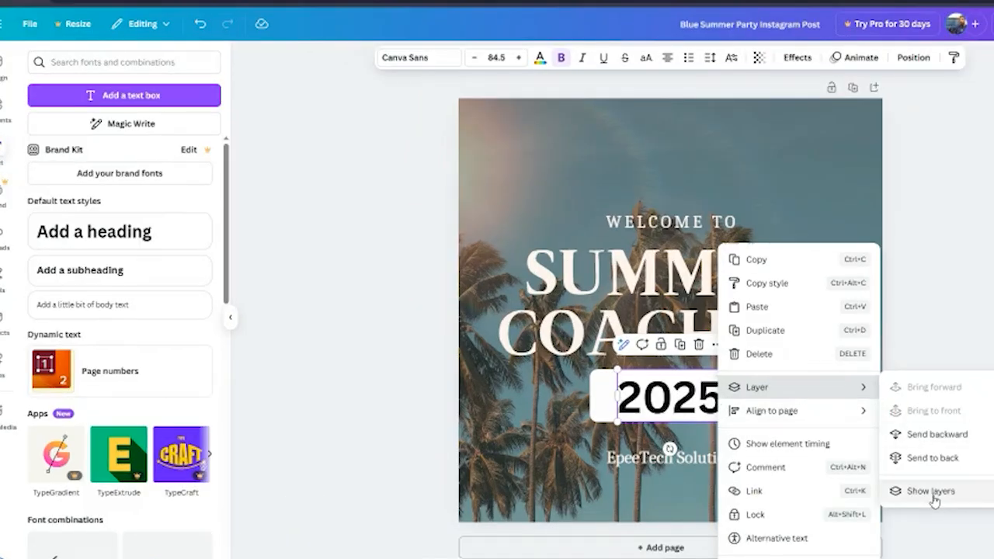
{"action": "left_click", "coordinate": [932, 491]}
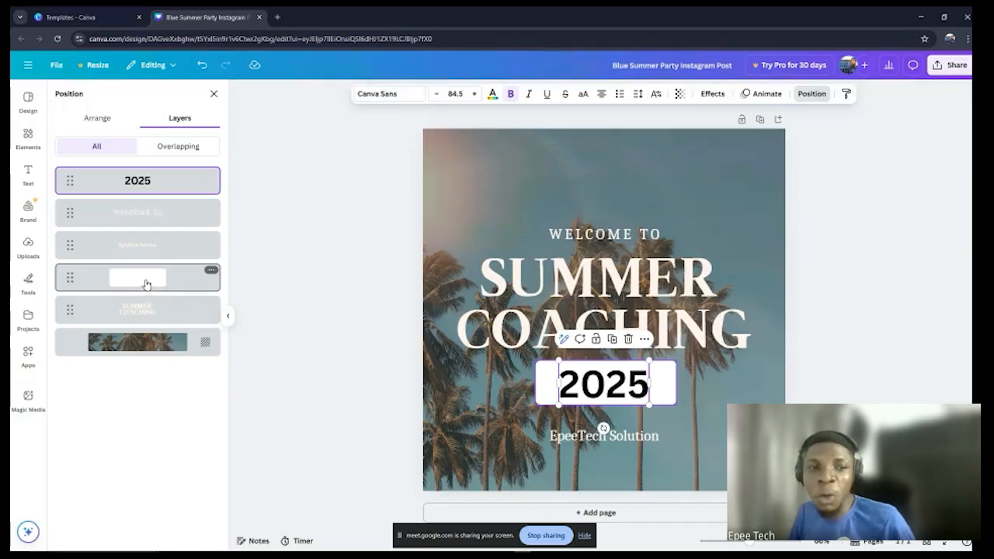
{"action": "left_click_drag", "start_coordinate": [145, 285], "coordinate": [143, 170]}
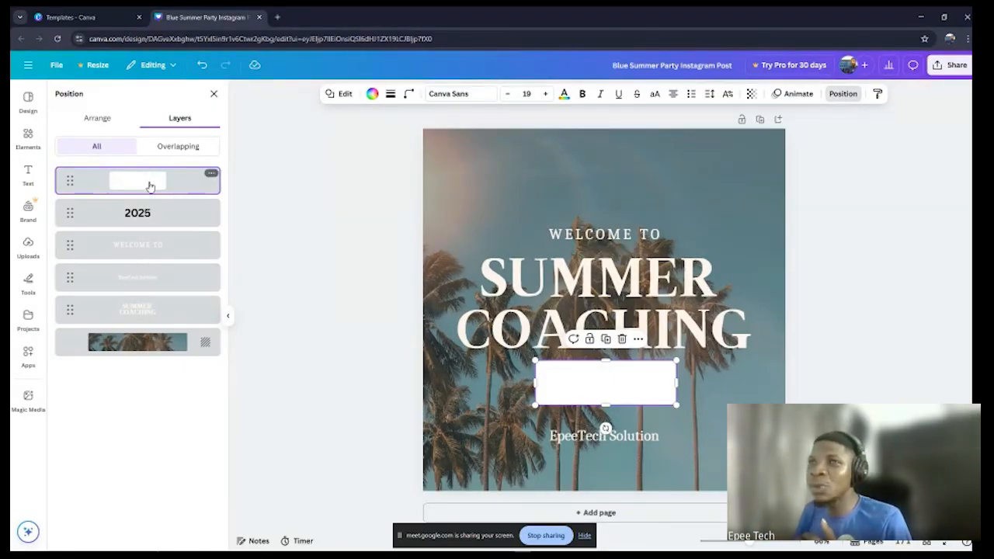
{"action": "left_click_drag", "start_coordinate": [150, 187], "coordinate": [146, 231]}
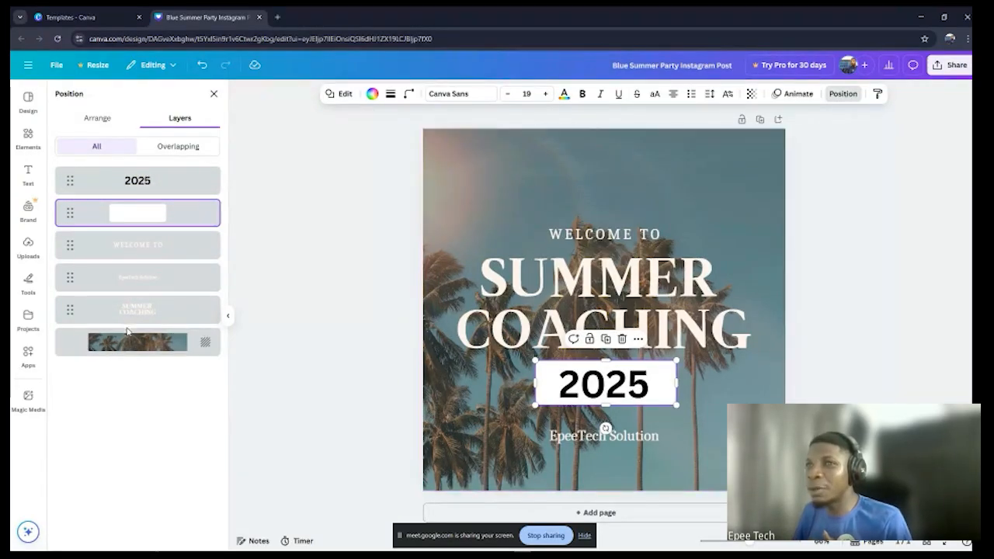
Step: Select the SUMMER COACHING and EpeeTech Solution layers in turn to see which page element each represents, and close the layer list
{"action": "left_click", "coordinate": [147, 341]}
{"action": "mouse_move", "coordinate": [142, 312]}
{"action": "left_mouse_down"}
{"action": "mouse_move", "coordinate": [137, 362]}
{"action": "mouse_move", "coordinate": [142, 312]}
{"action": "left_mouse_up"}
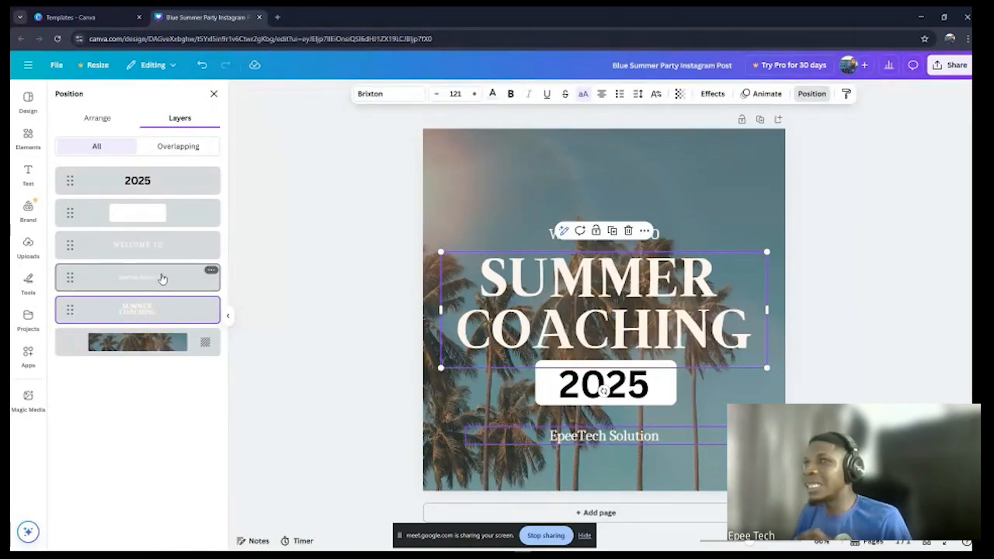
{"action": "left_click", "coordinate": [161, 278]}
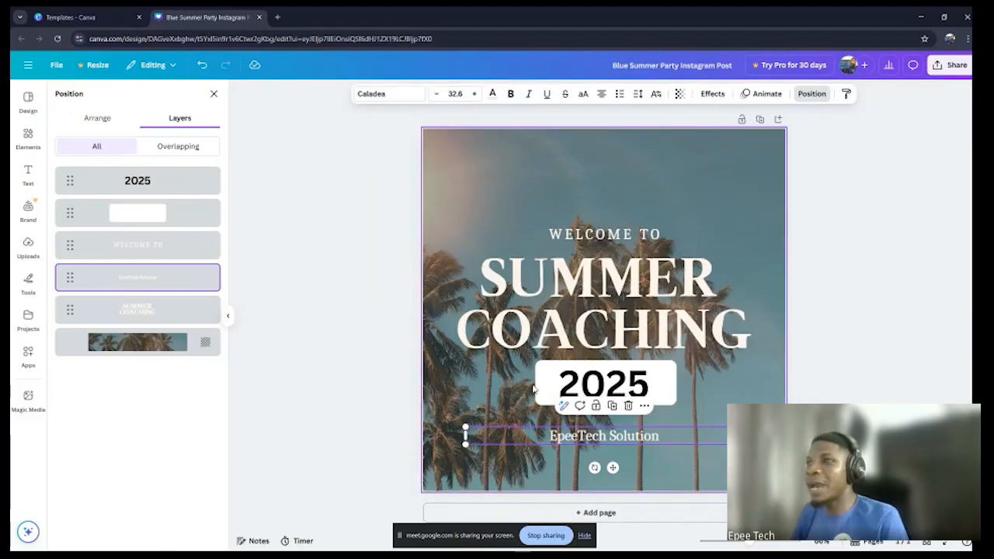
{"action": "left_click", "coordinate": [835, 327]}
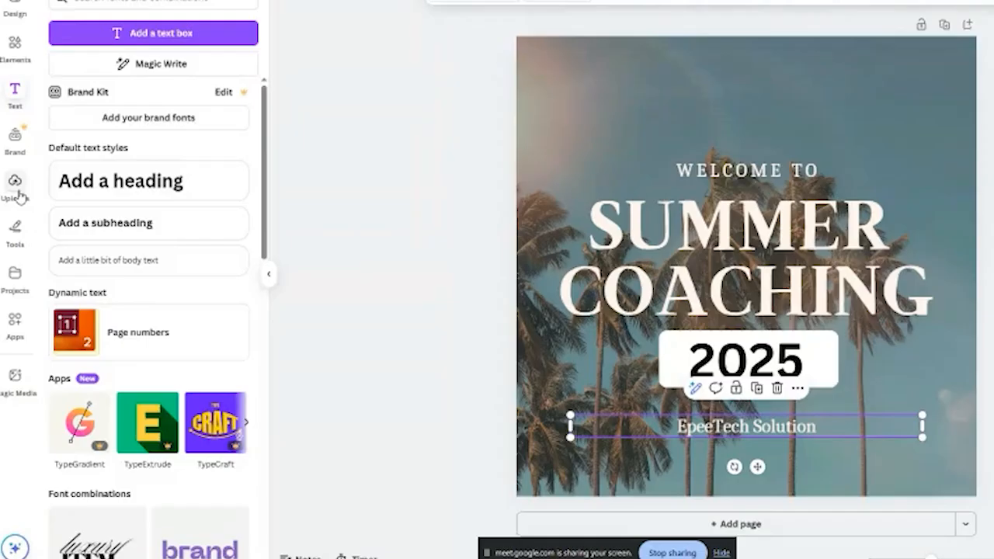
Step: Upload the black matte kitchen faucet image from the computer's Pictures folder to the design's uploads
{"action": "left_click", "coordinate": [18, 195]}
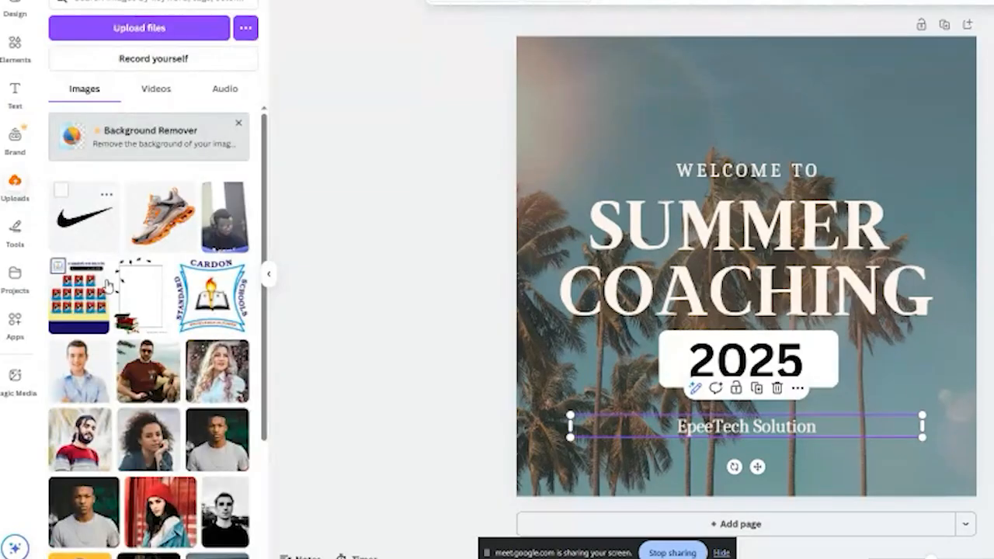
{"action": "left_click", "coordinate": [155, 91]}
{"action": "left_click", "coordinate": [113, 93]}
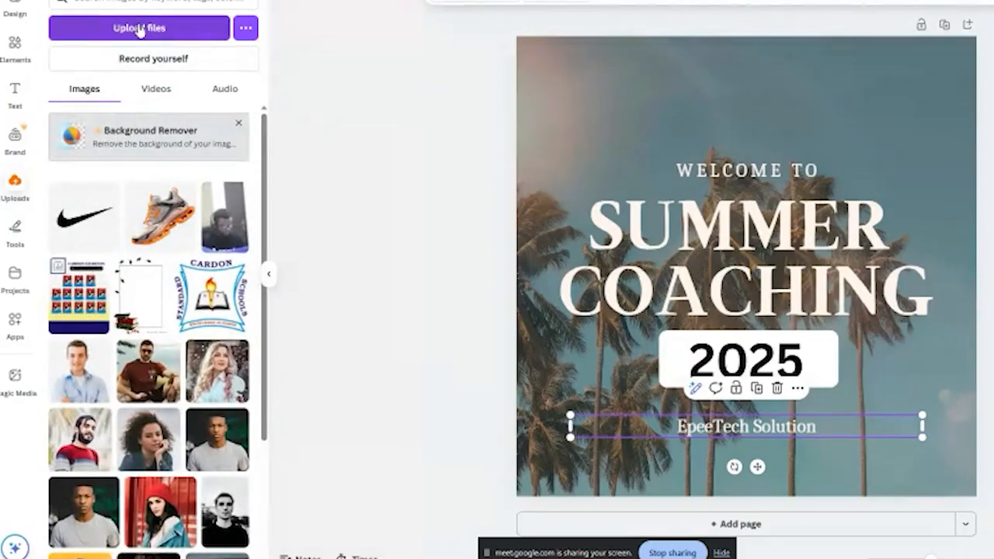
{"action": "left_click", "coordinate": [140, 30]}
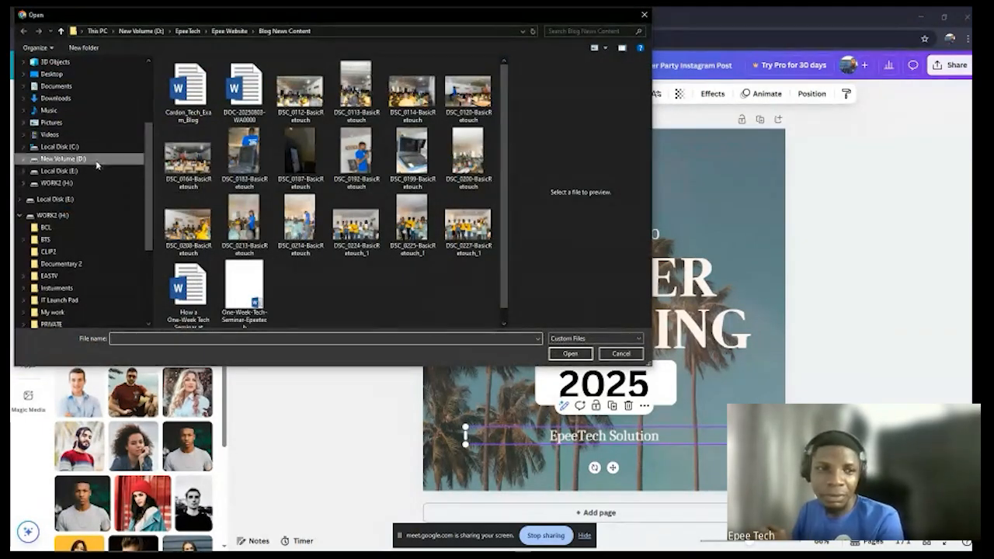
{"action": "left_click", "coordinate": [78, 134]}
{"action": "left_click", "coordinate": [84, 122]}
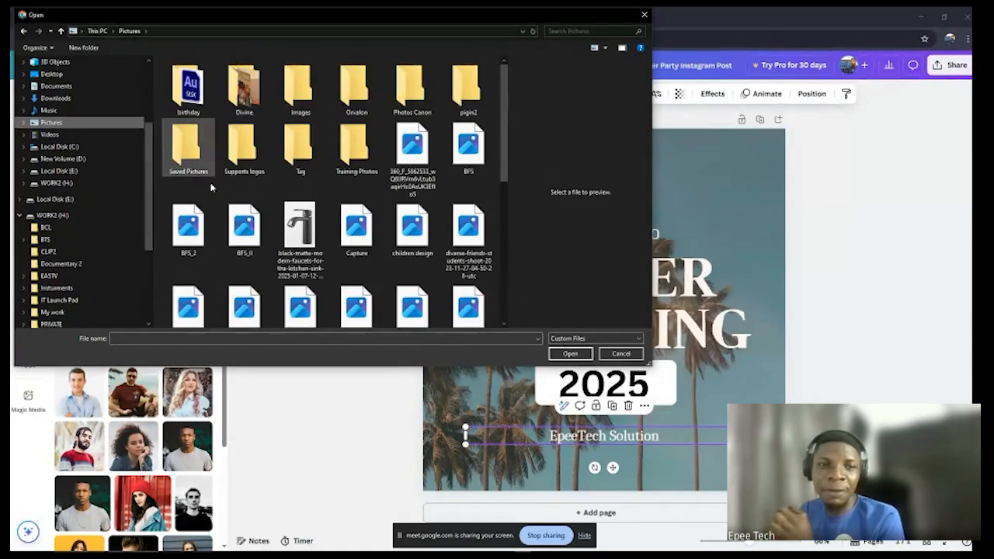
{"action": "left_click", "coordinate": [305, 228]}
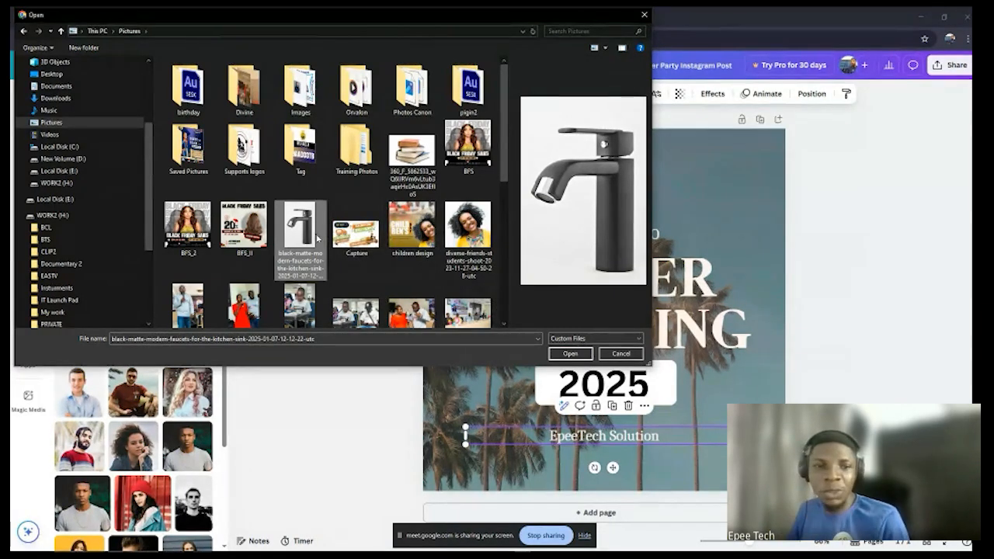
{"action": "left_click", "coordinate": [570, 353]}
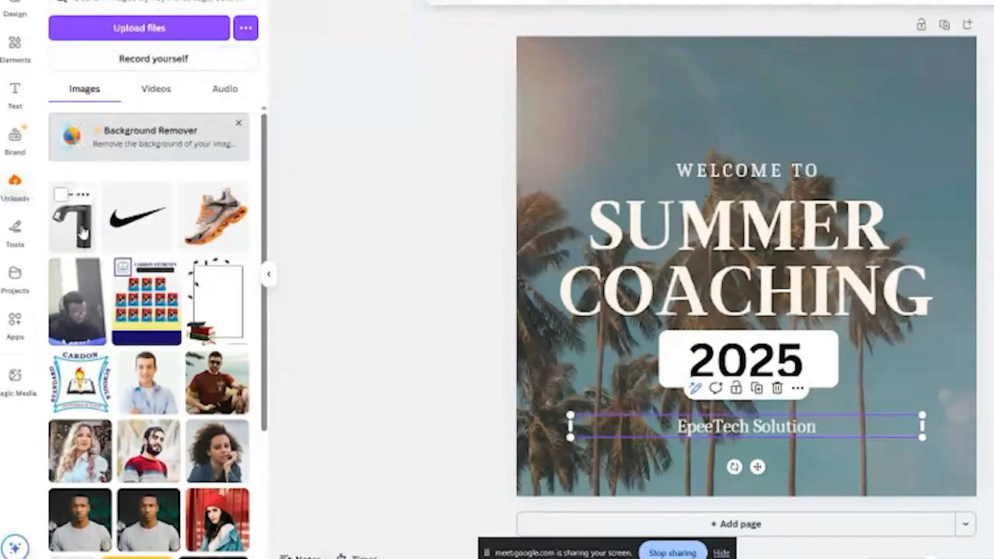
Step: Place the uploaded faucet image on the page, move it slightly upward, and delete it from the design
{"action": "left_click", "coordinate": [82, 233]}
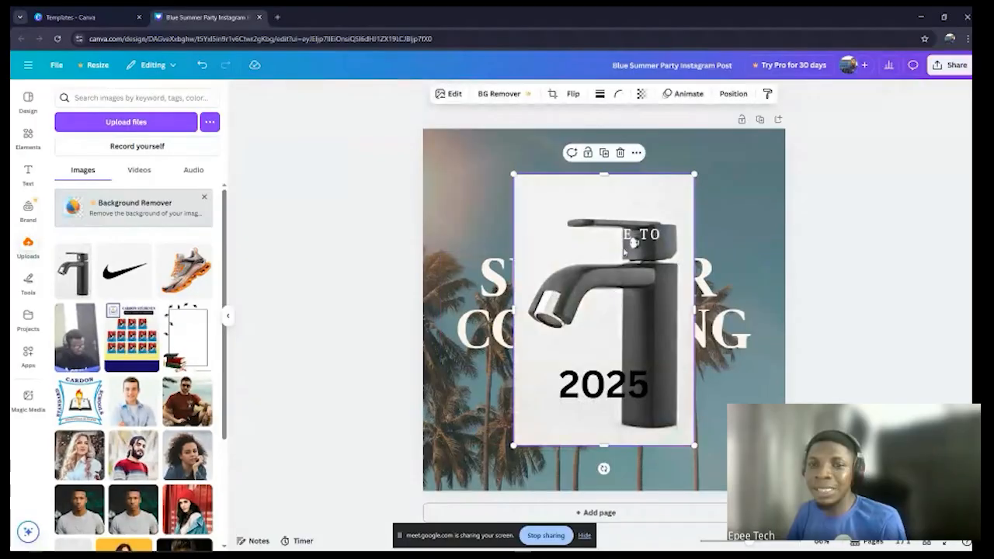
{"action": "left_click_drag", "start_coordinate": [655, 200], "coordinate": [651, 178]}
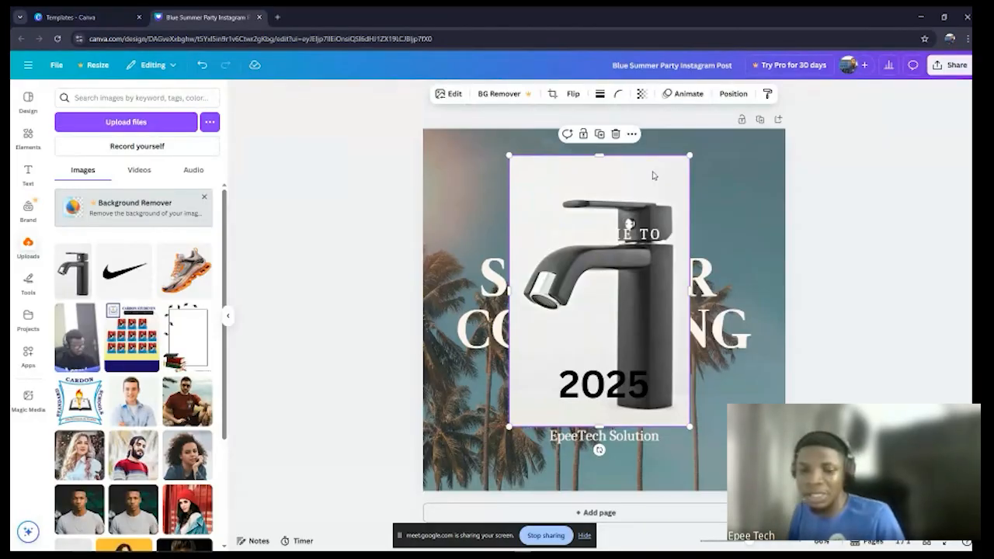
{"action": "key", "text": "Delete"}
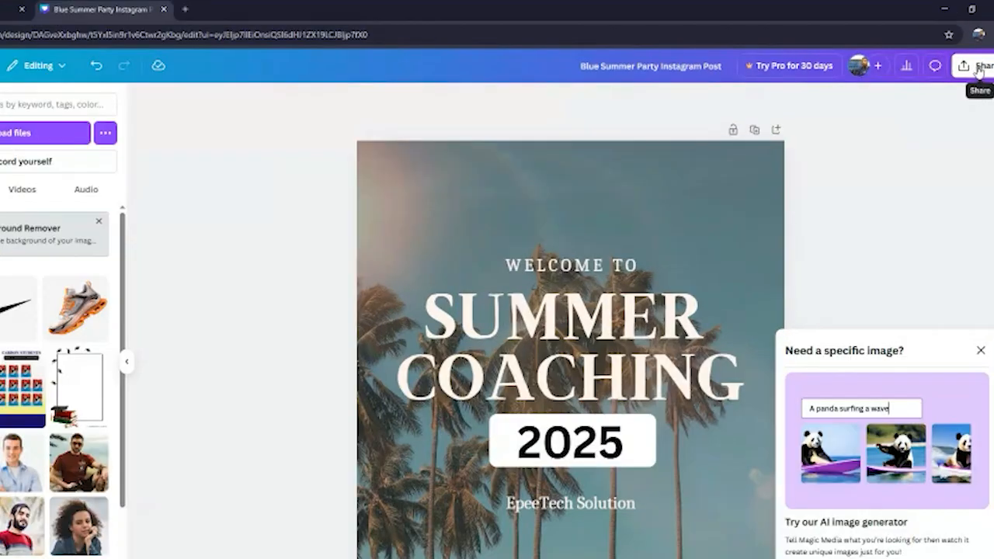
Step: Download the finished design as a PNG at size 1 (1,080 × 1,080 px)
{"action": "left_click", "coordinate": [950, 68]}
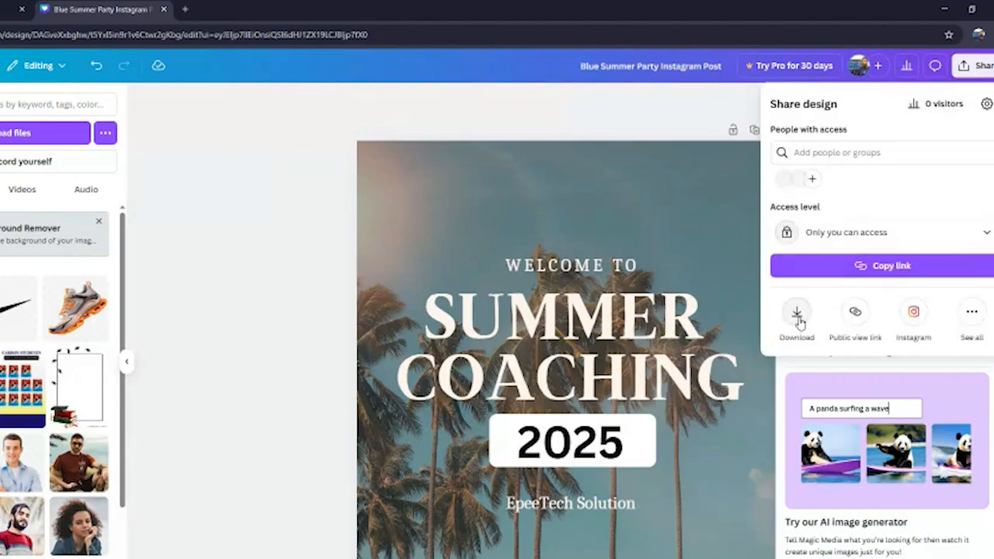
{"action": "left_click", "coordinate": [798, 315]}
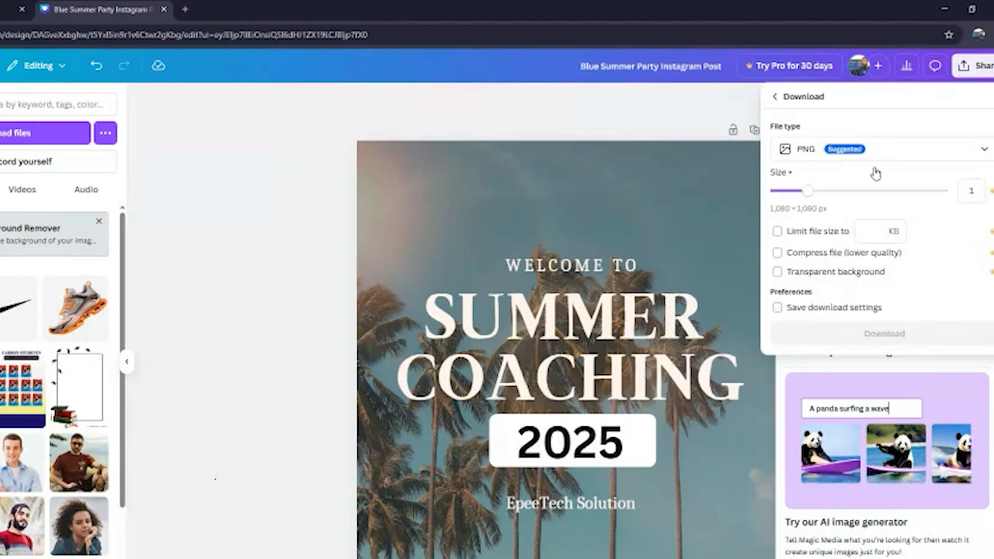
{"action": "left_click", "coordinate": [894, 336]}
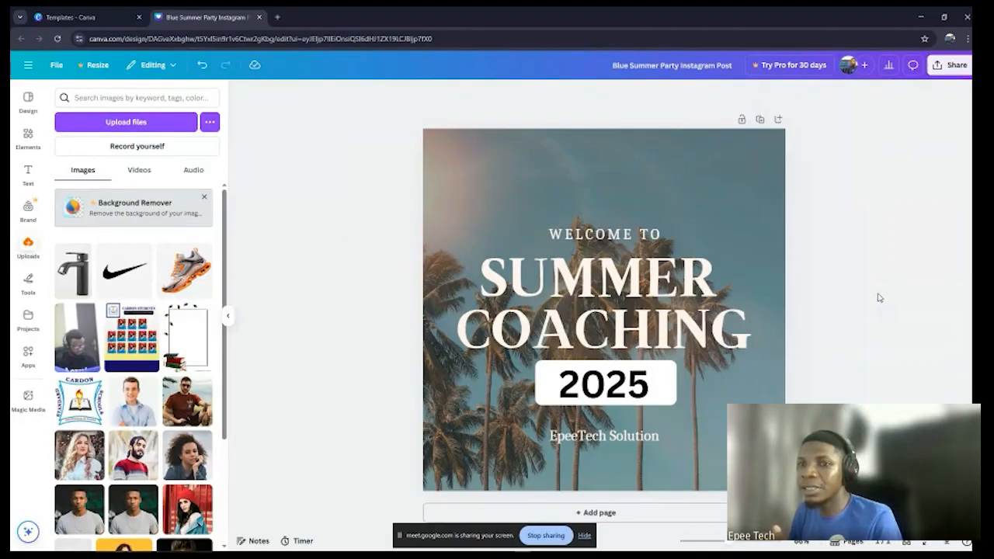